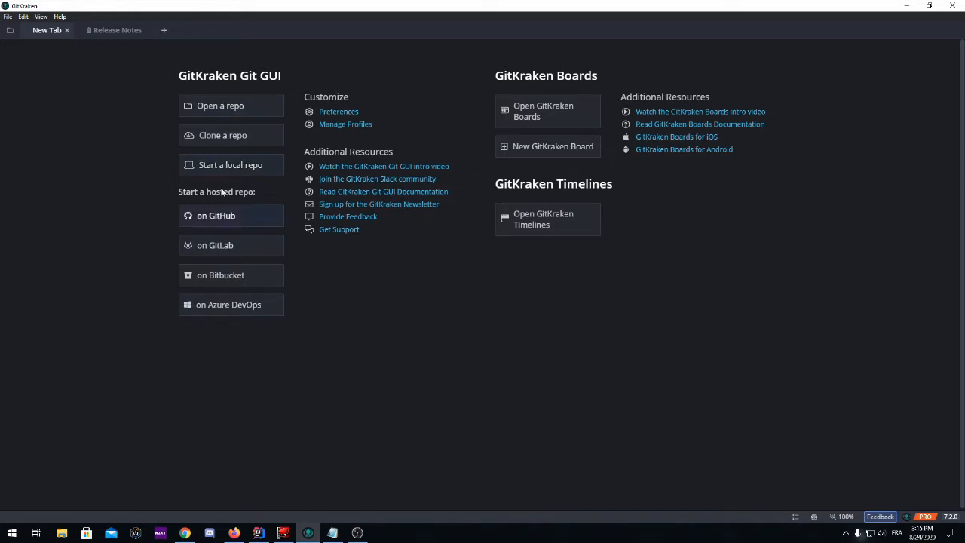
# Open each start-page repository option (open, clone, local, GitHub) to view its repository dialog, closing it each time.
pyautogui.click(234, 112)
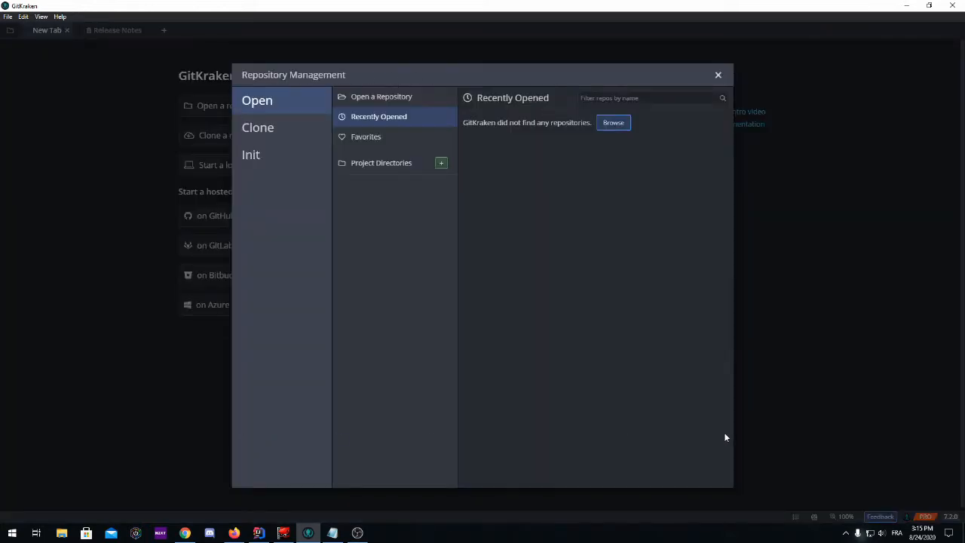
pyautogui.click(718, 75)
pyautogui.click(227, 136)
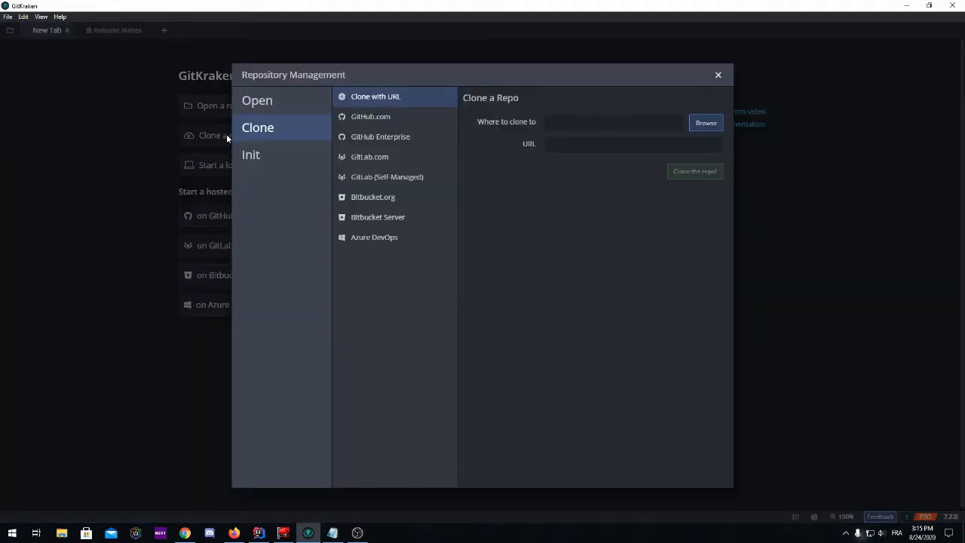
pyautogui.click(718, 78)
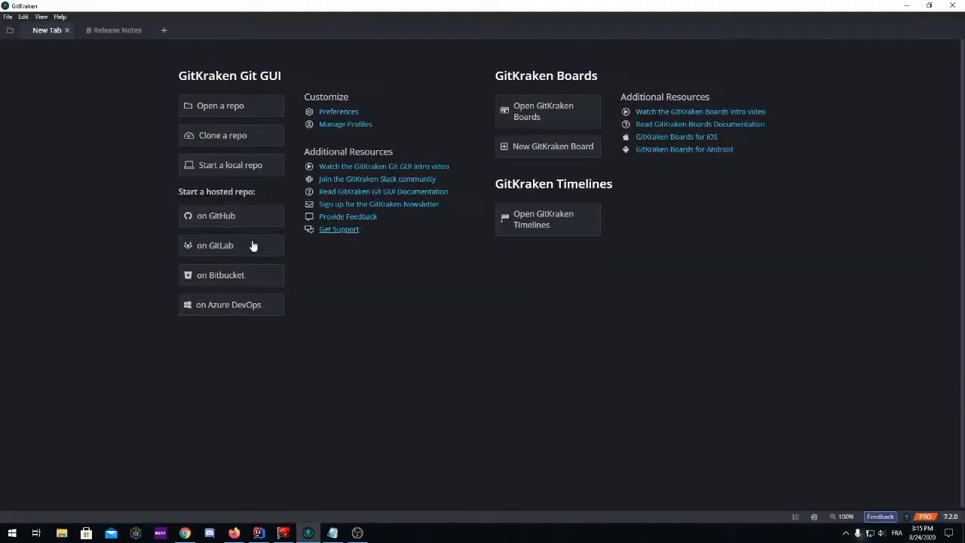
pyautogui.click(210, 171)
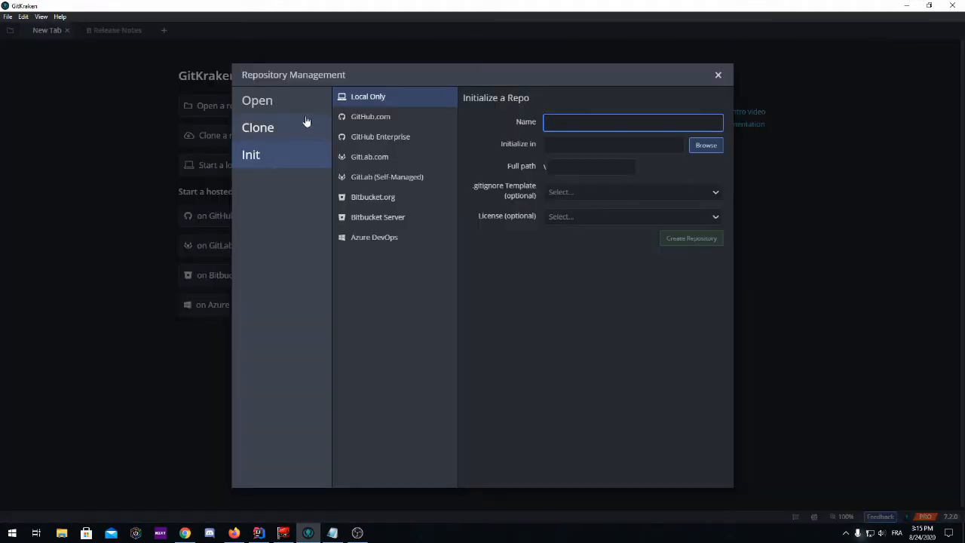
pyautogui.click(718, 75)
pyautogui.click(267, 218)
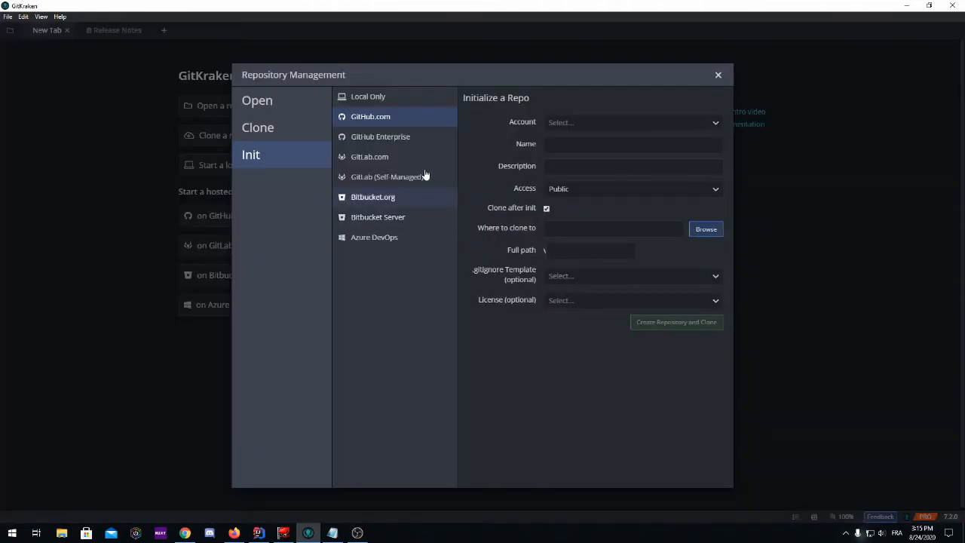
pyautogui.click(719, 74)
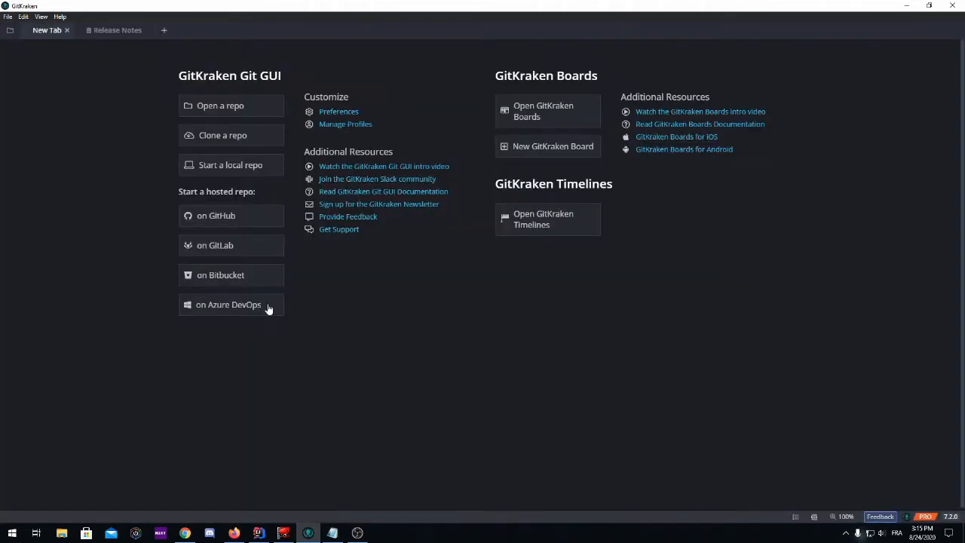
# Open the GitLab repository option and view the dialog's Open, Clone and Init sections before closing it.
pyautogui.click(222, 245)
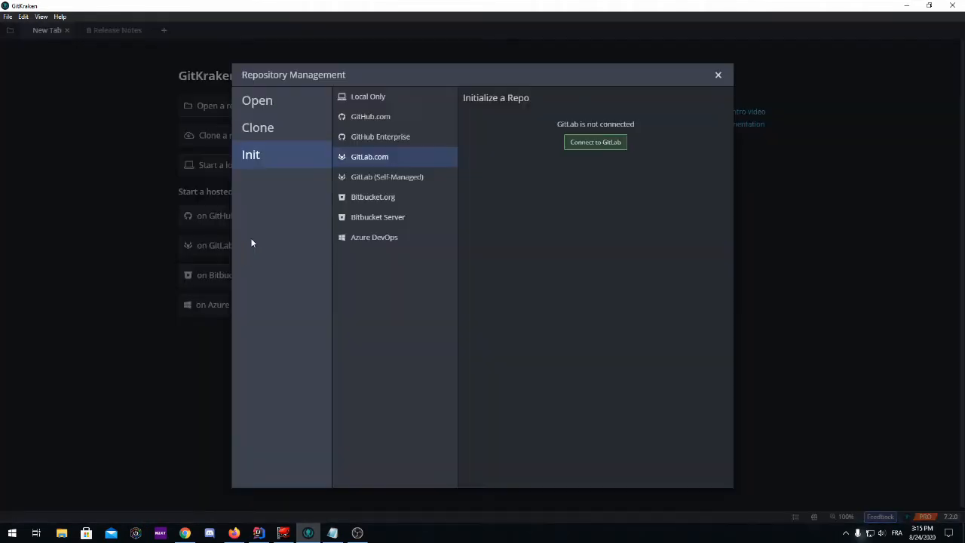
pyautogui.click(280, 106)
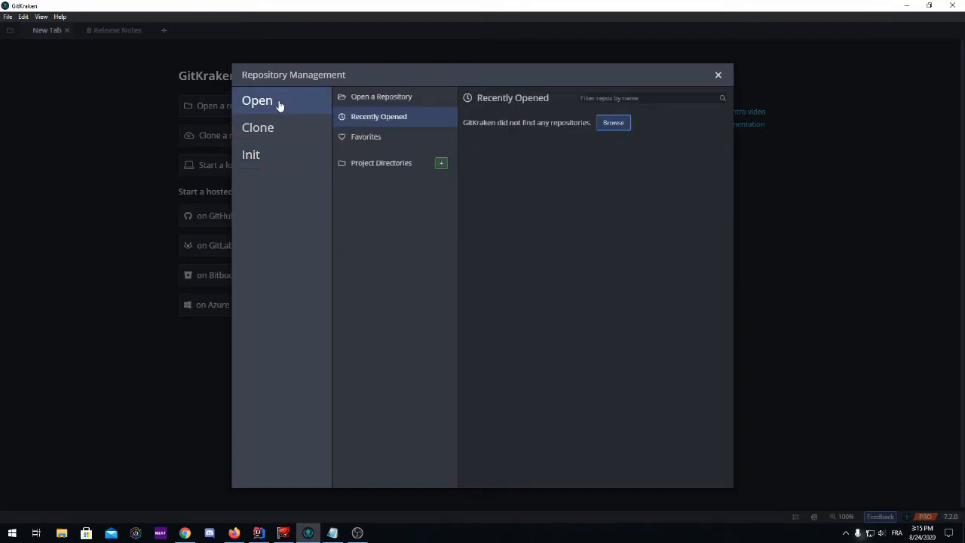
pyautogui.click(275, 137)
pyautogui.click(263, 165)
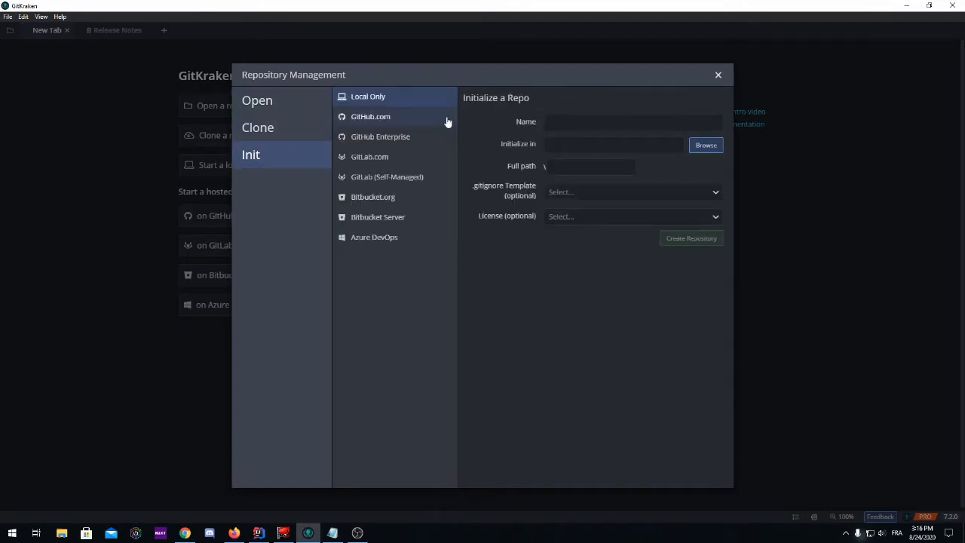
pyautogui.click(718, 75)
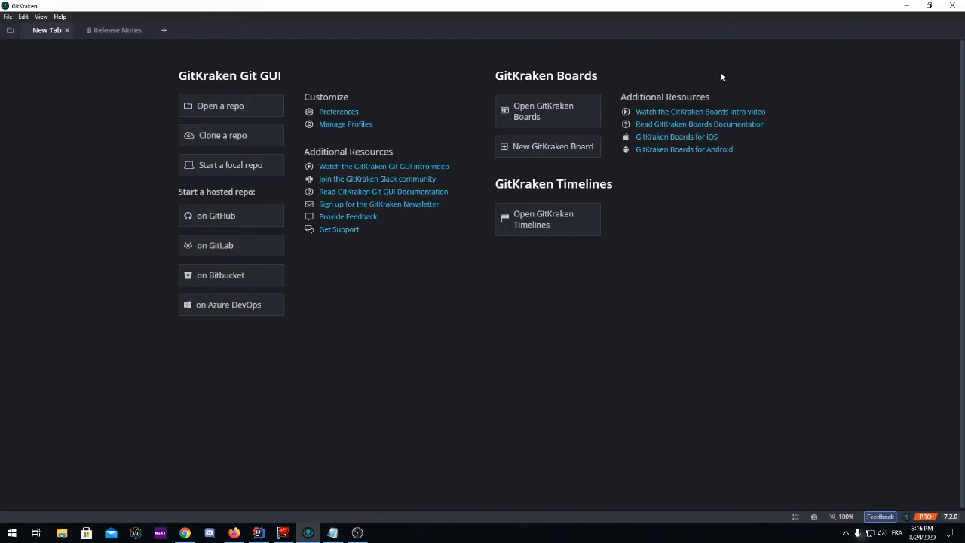
# Open the repository dialog and browse for a repository folder to open, cancelling the folder picker.
pyautogui.click(246, 113)
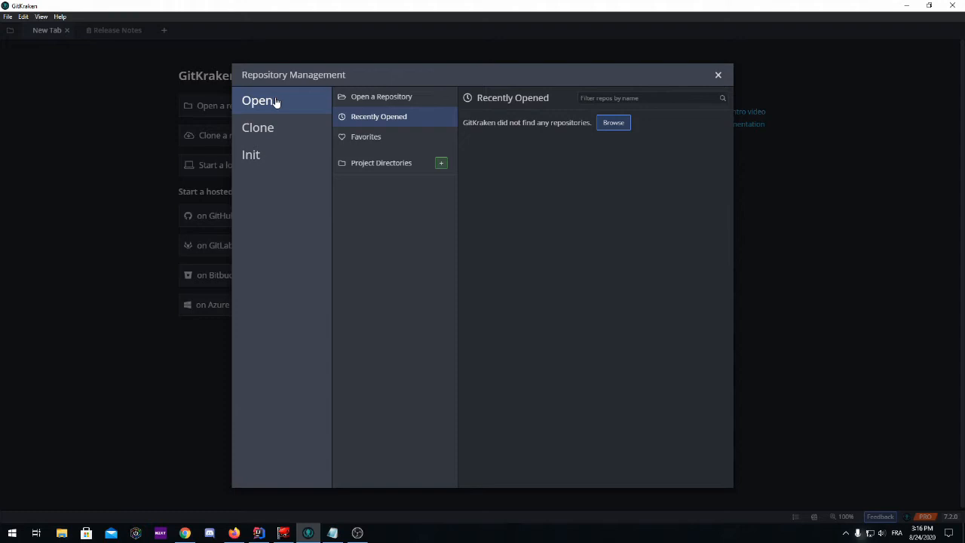
pyautogui.click(374, 98)
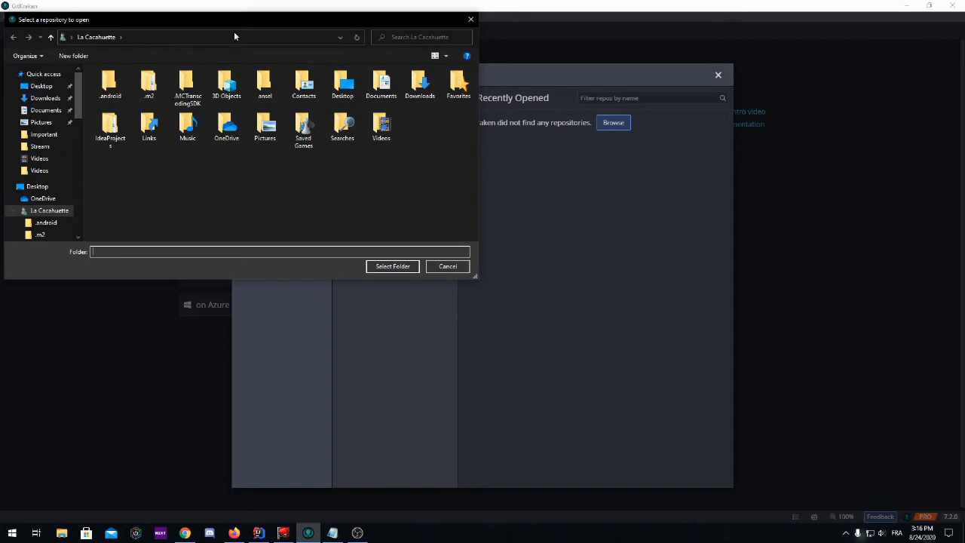
pyautogui.click(472, 20)
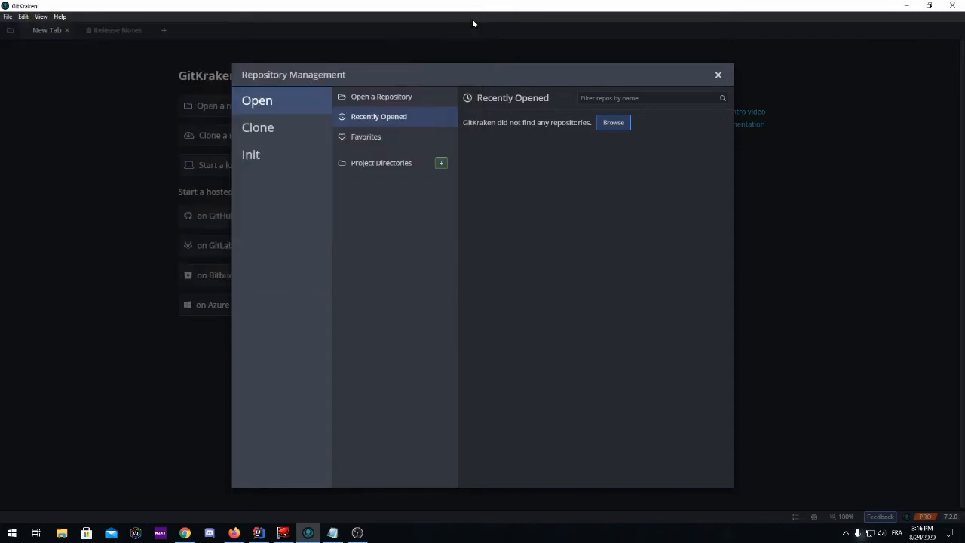
# Start initializing a new GitHub.com repository and select the connected GitHub account.
pyautogui.click(267, 142)
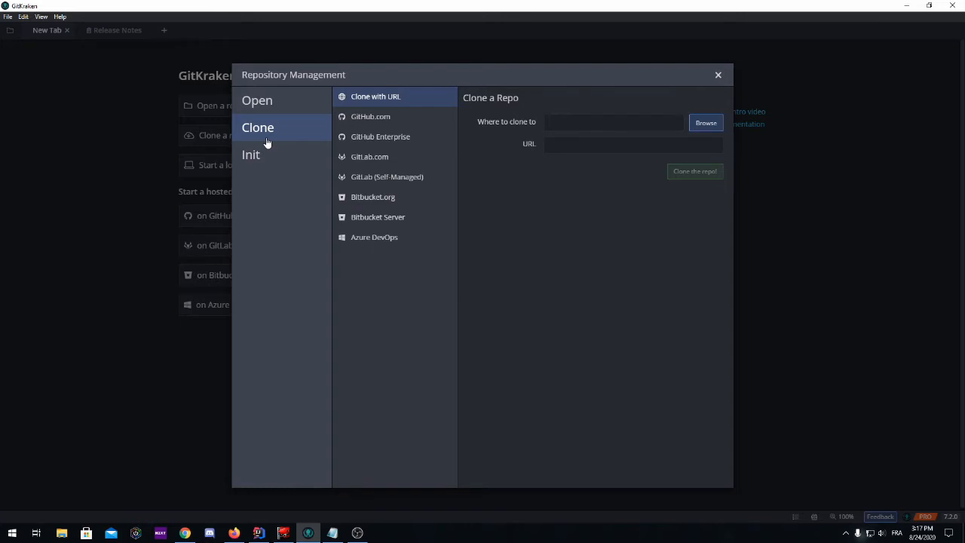
pyautogui.click(256, 161)
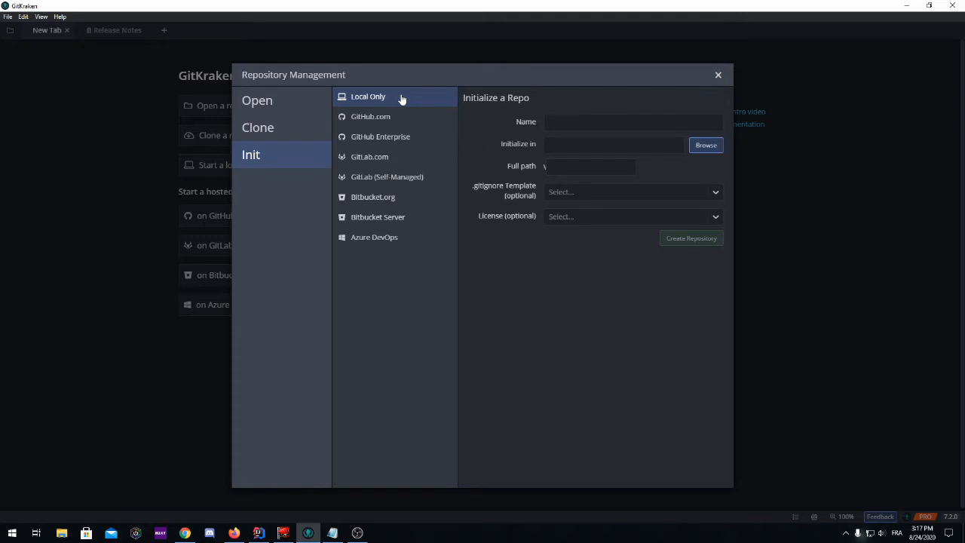
pyautogui.click(372, 120)
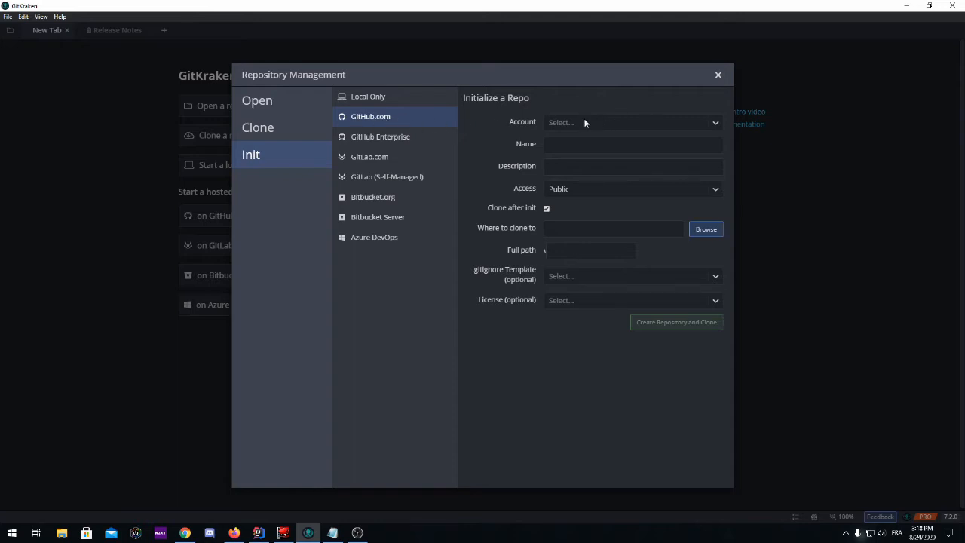
pyautogui.click(637, 126)
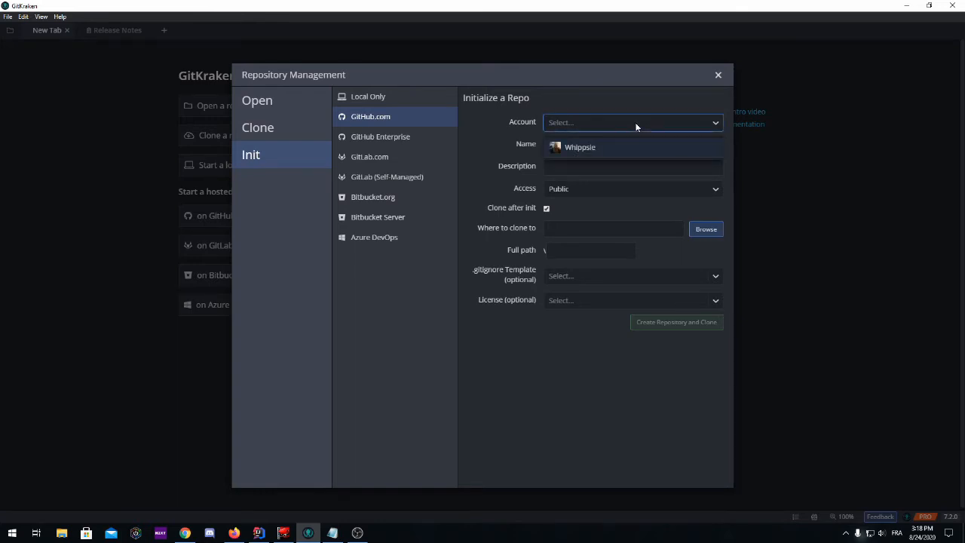
pyautogui.click(589, 150)
pyautogui.click(573, 148)
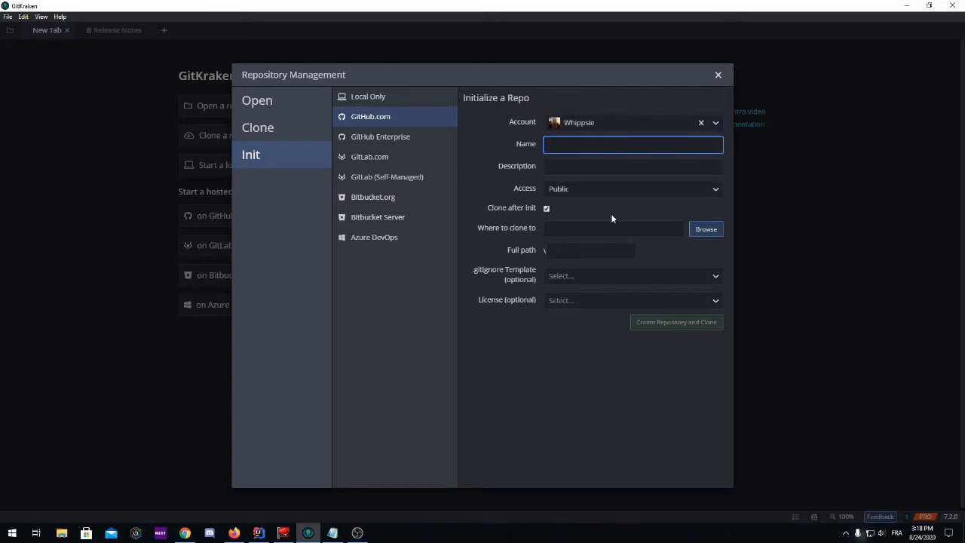
# Name the repository 3NS_TP1 and give it the description 'Travail pratique 1 du cours de prog 3'.
pyautogui.write('3NS')
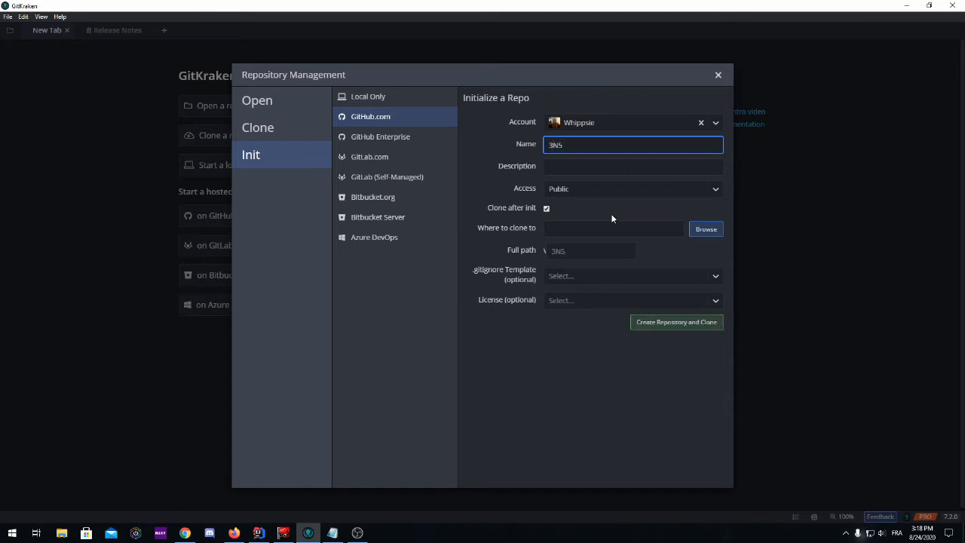
pyautogui.write('_TP1')
pyautogui.click(593, 167)
pyautogui.write('Travail pratique 1 du cours de prog 3')
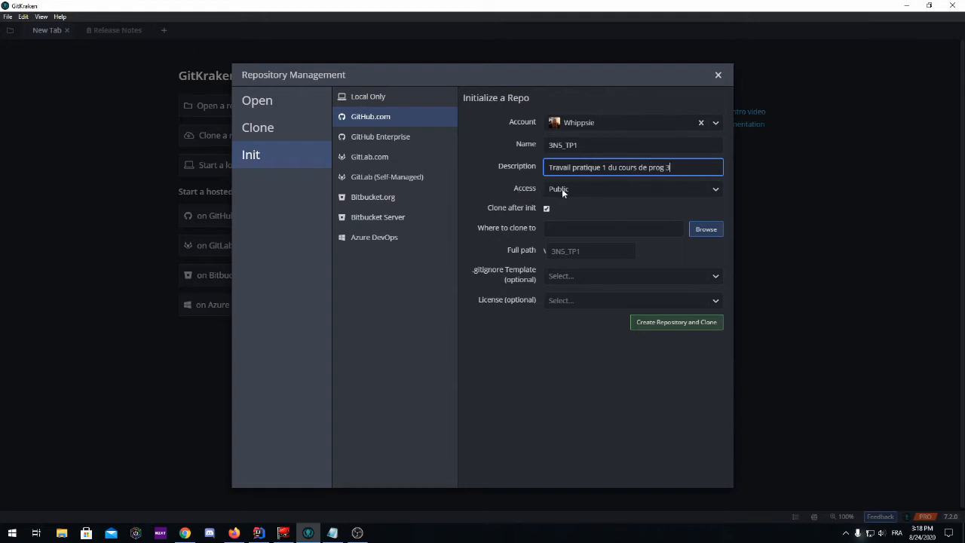
# Set the repository access to Private, keeping Clone after init enabled.
pyautogui.click(605, 188)
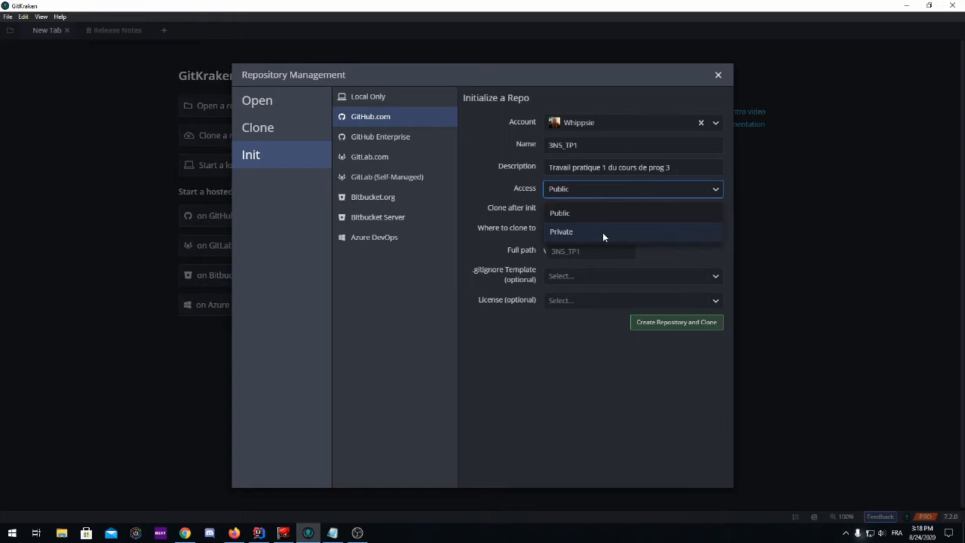
pyautogui.click(583, 232)
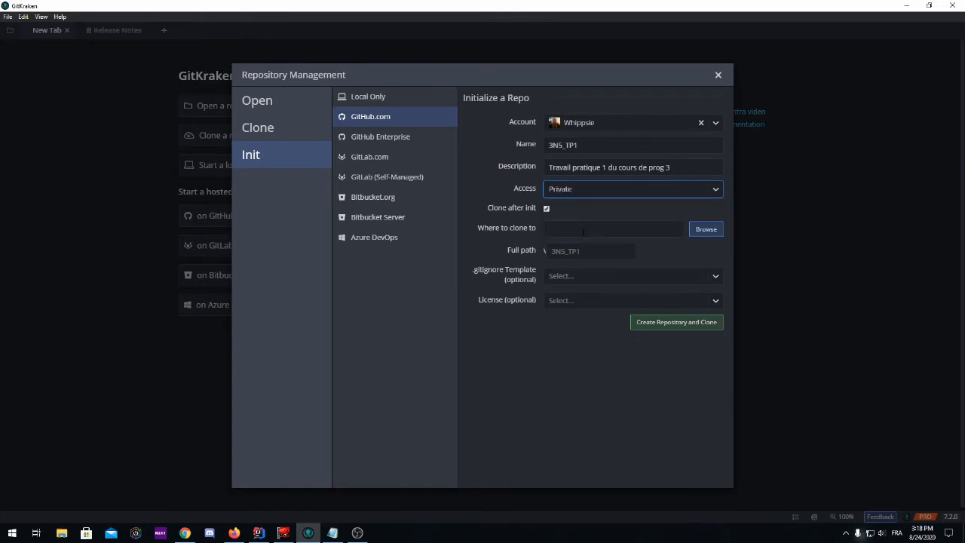
pyautogui.click(546, 209)
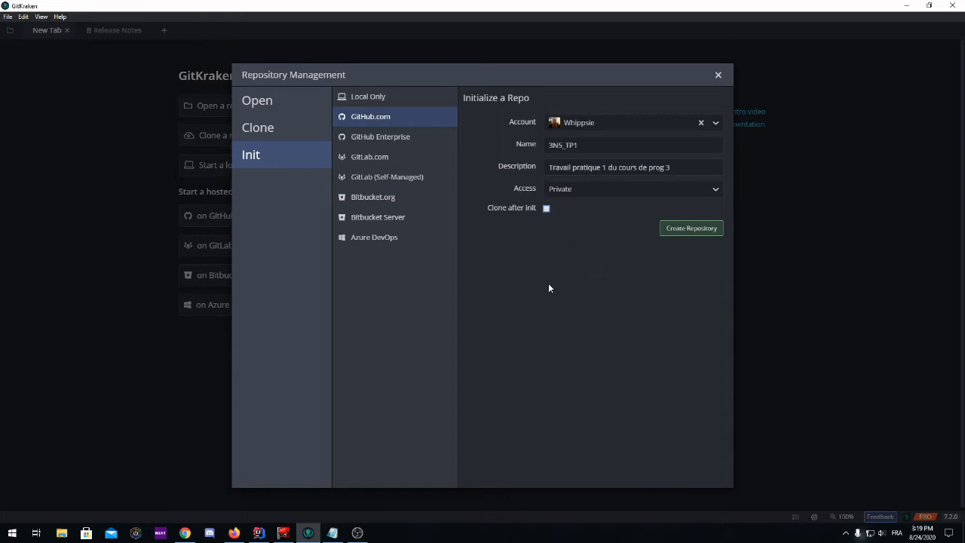
pyautogui.click(546, 209)
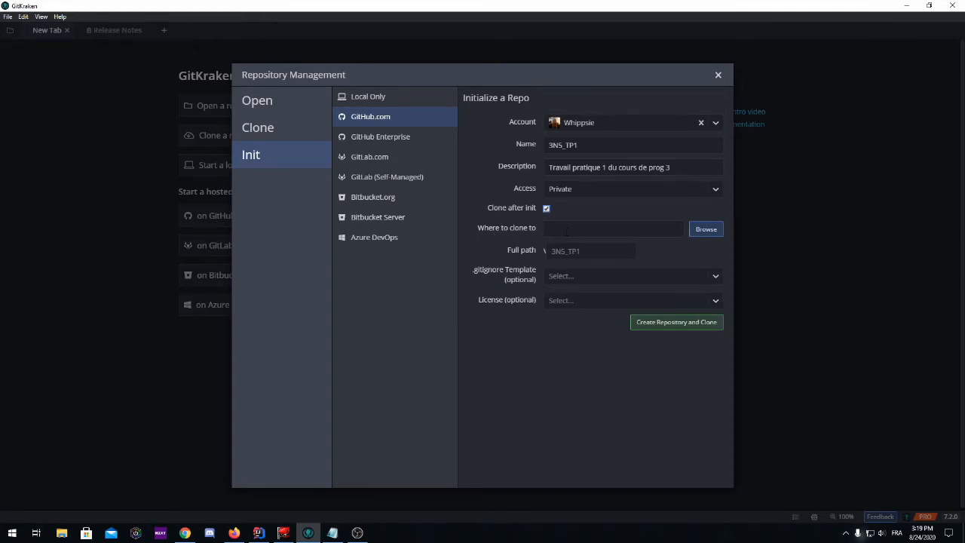
# Choose the Desktop folder as the location to clone the repository to.
pyautogui.click(706, 230)
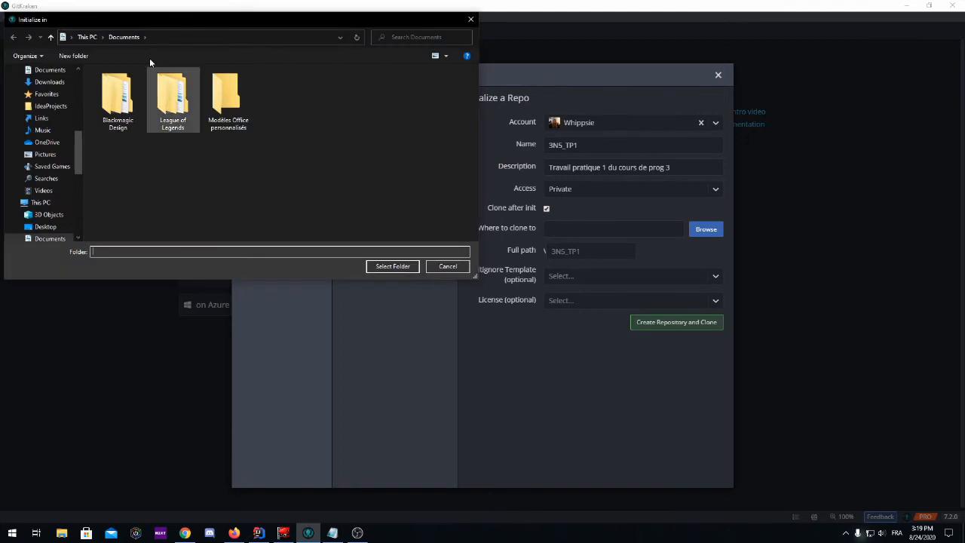
pyautogui.moveTo(163, 15); pyautogui.dragTo(163, 50)
pyautogui.scroll(5, 76, 113)
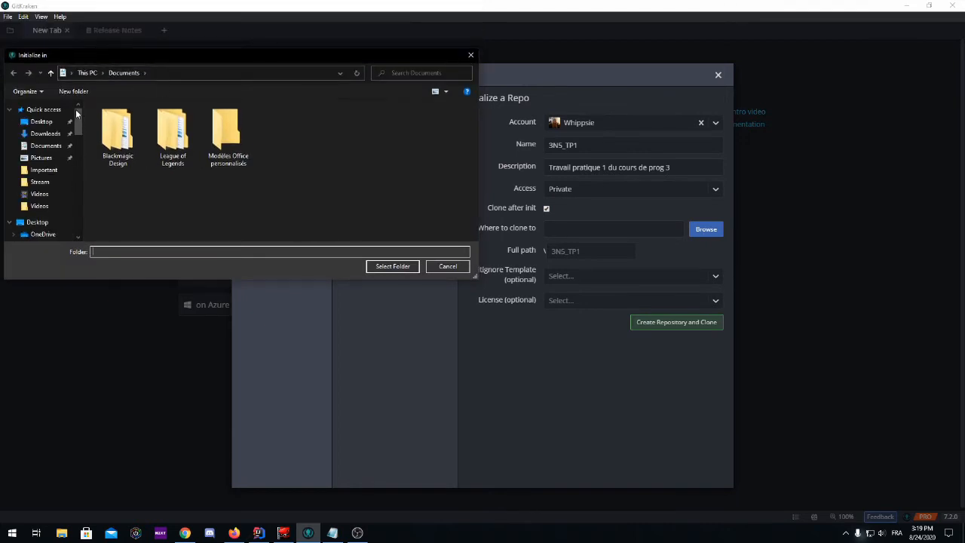
pyautogui.click(42, 122)
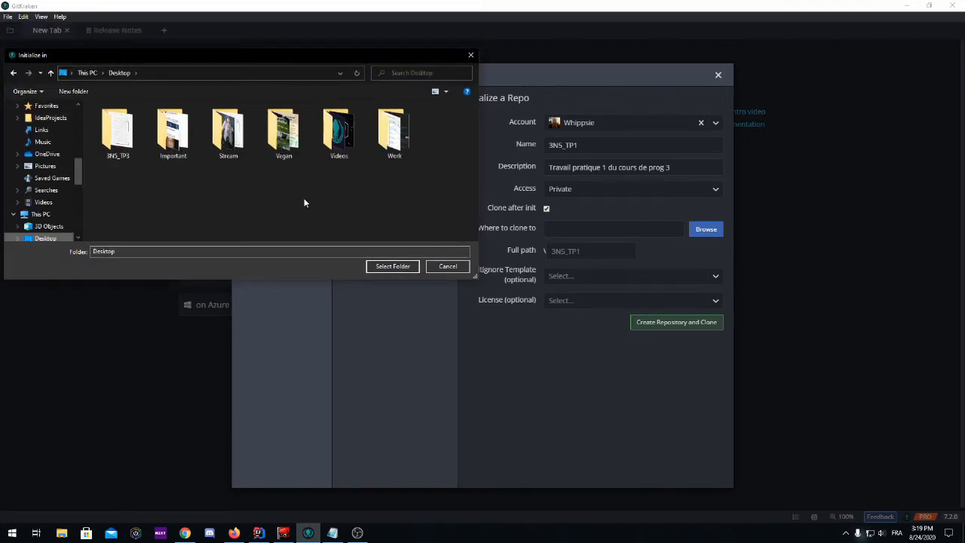
pyautogui.click(384, 266)
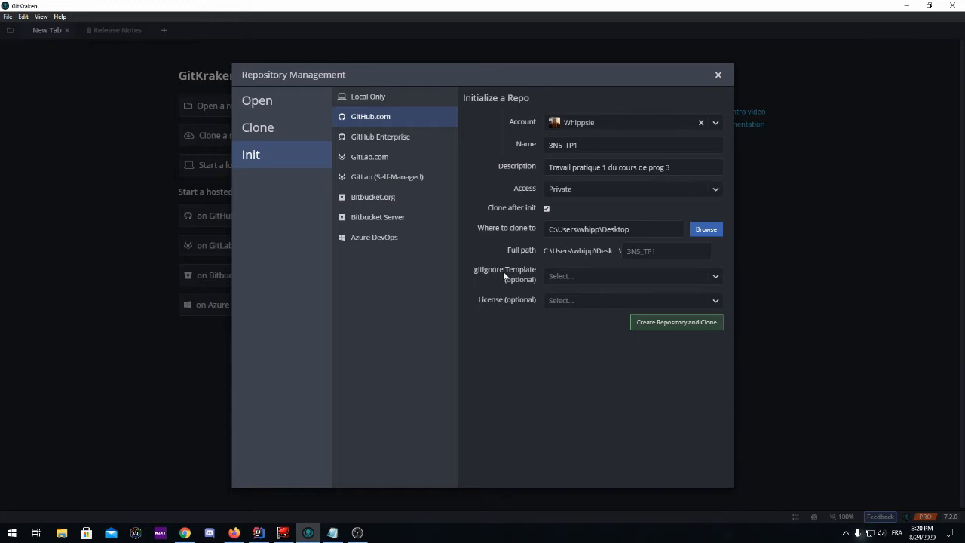
# Select the Java .gitignore template.
pyautogui.click(583, 276)
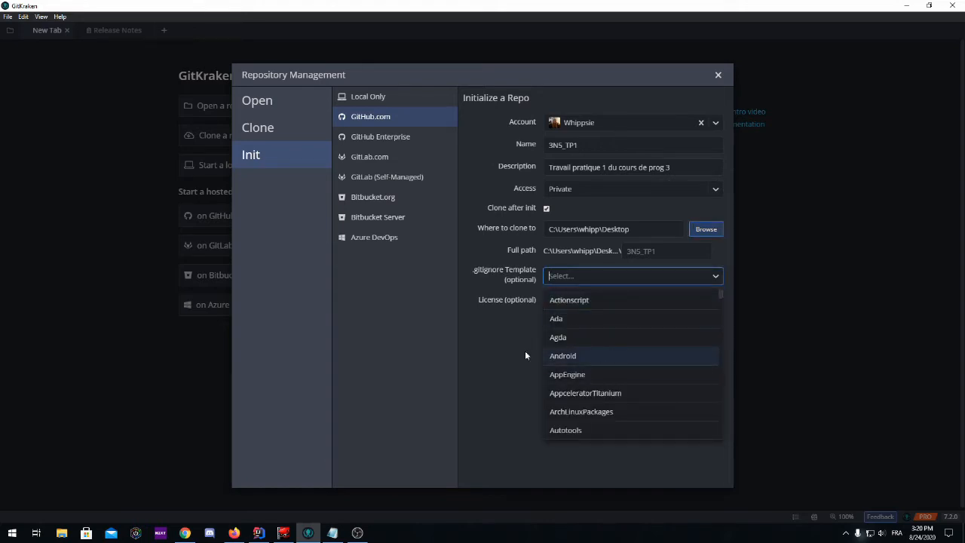
pyautogui.scroll(-5, 588, 347)
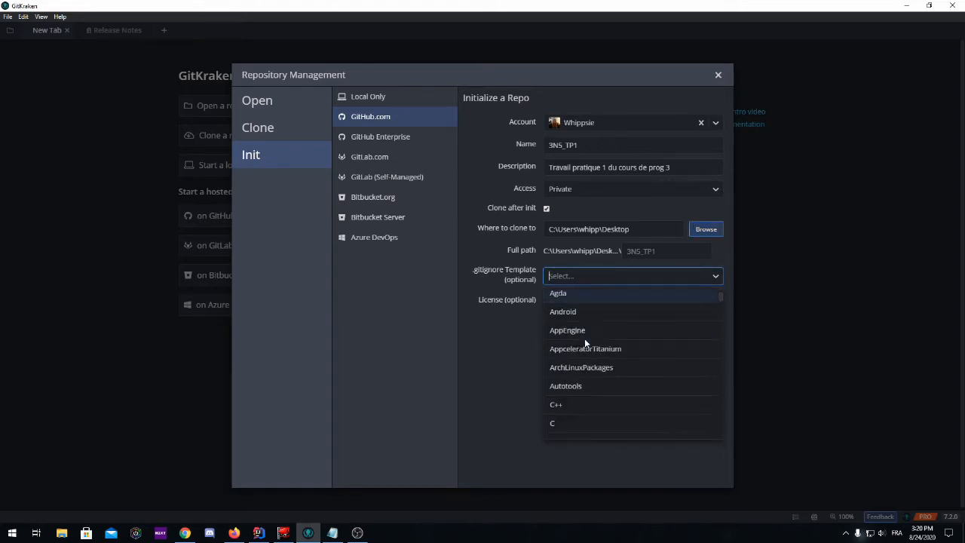
pyautogui.scroll(-5, 587, 335)
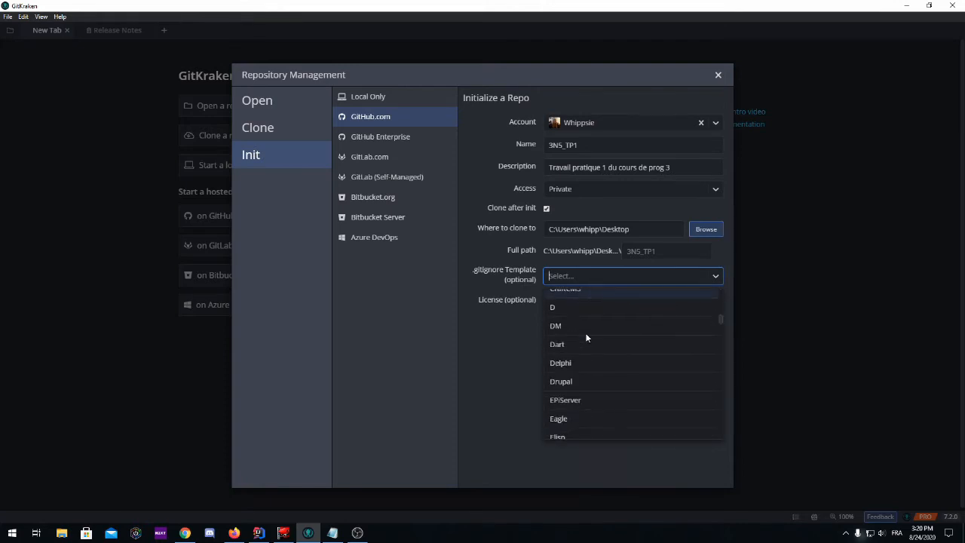
pyautogui.scroll(-5, 586, 337)
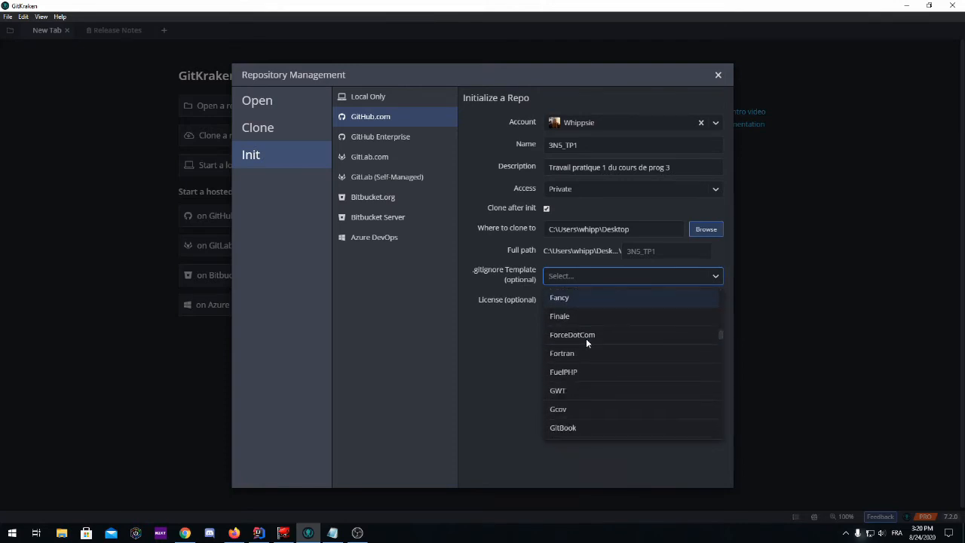
pyautogui.scroll(-2, 586, 338)
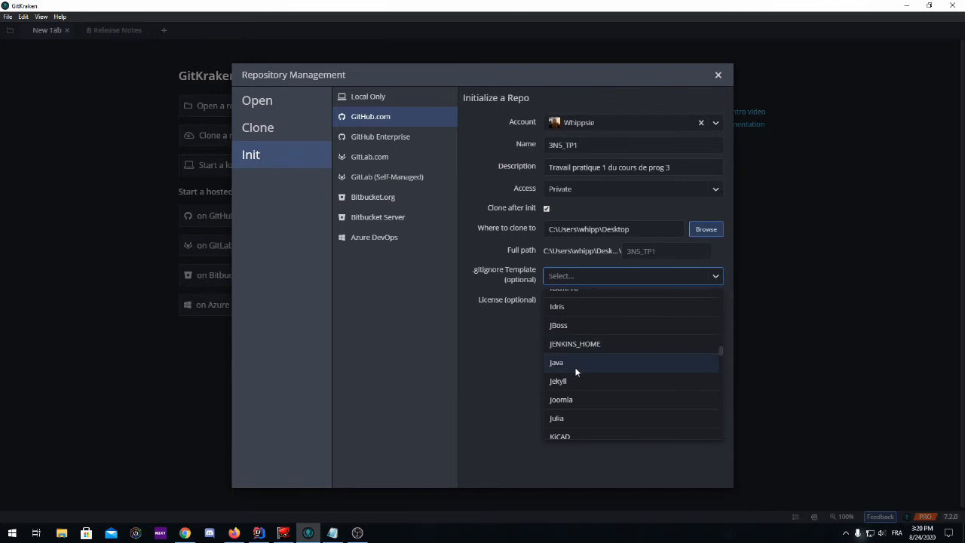
pyautogui.click(572, 362)
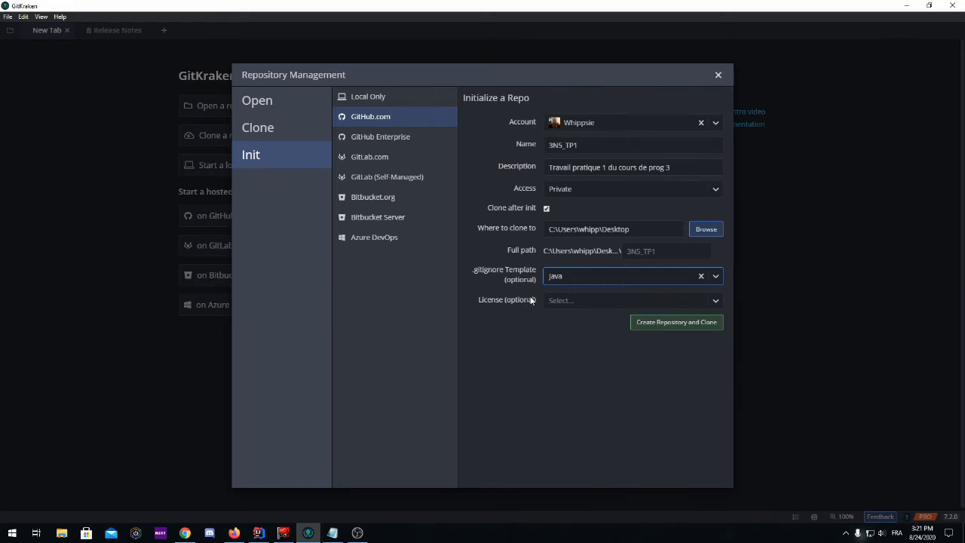
# Select the MIT License for the repository.
pyautogui.click(594, 300)
pyautogui.moveTo(719, 351); pyautogui.dragTo(717, 411)
pyautogui.click(573, 406)
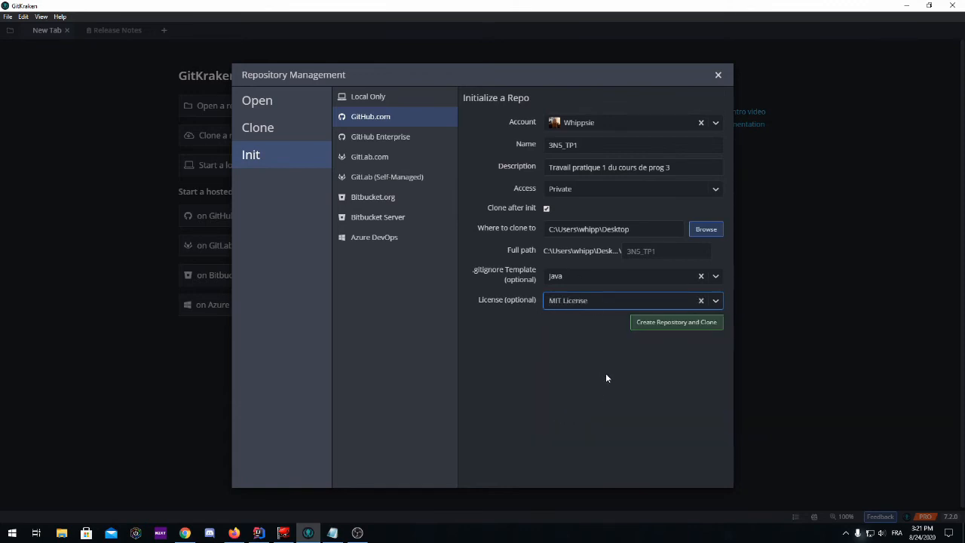
# Create the repository on GitHub and clone it.
pyautogui.click(661, 327)
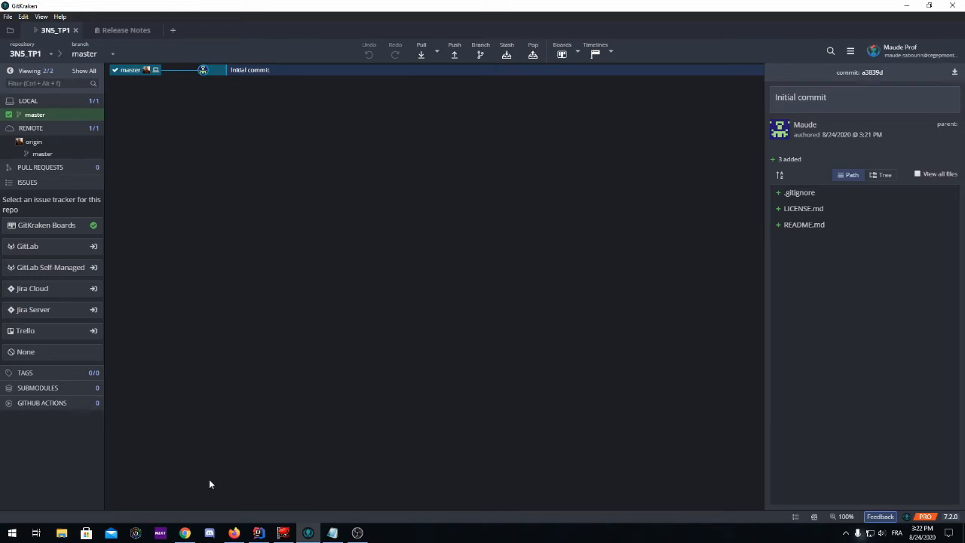
# Open a new browser tab and search the web for gitkraken gui tutorial.
pyautogui.click(185, 532)
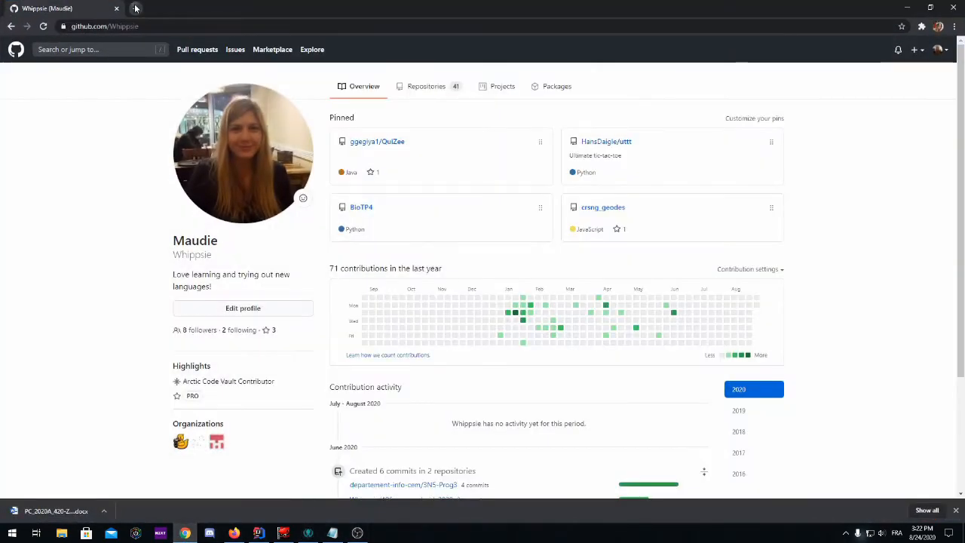
pyautogui.click(128, 9)
pyautogui.write('gik')
pyautogui.press('BackSpace')
pyautogui.write('tkr')
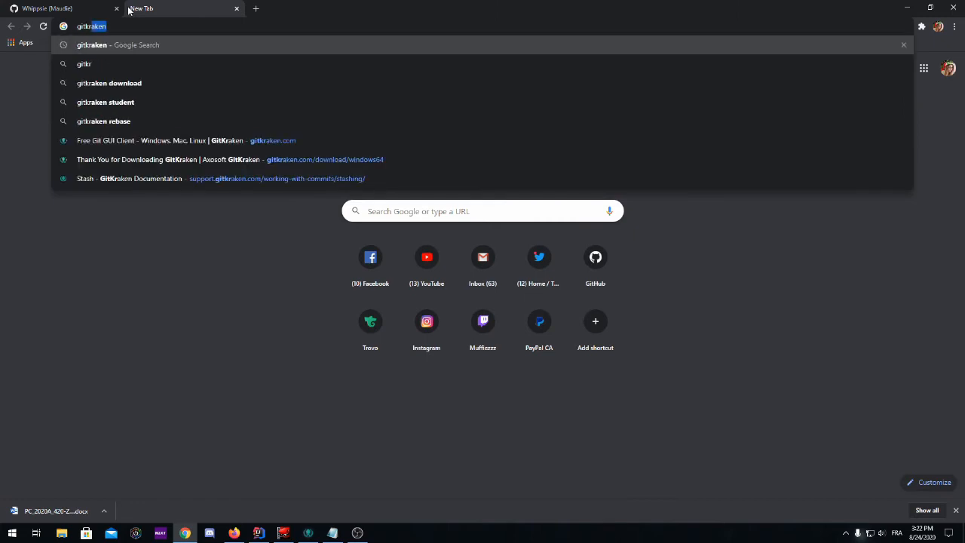
pyautogui.write('aken')
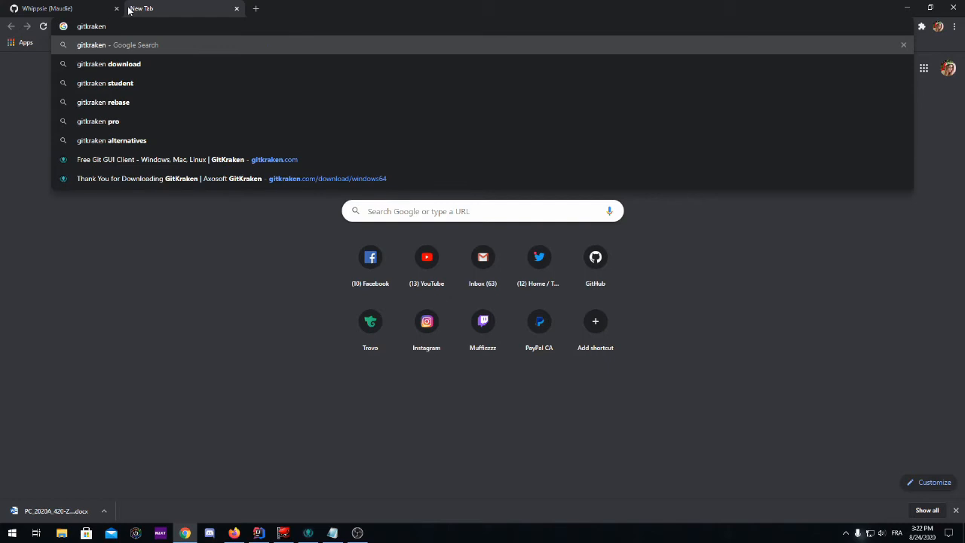
pyautogui.write('gu')
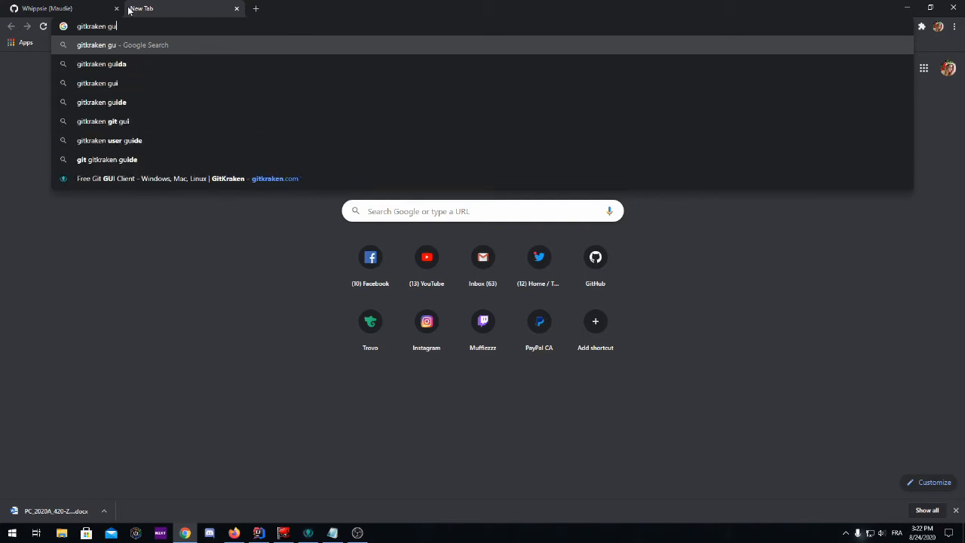
pyautogui.write('i tutorial')
pyautogui.press('Return')
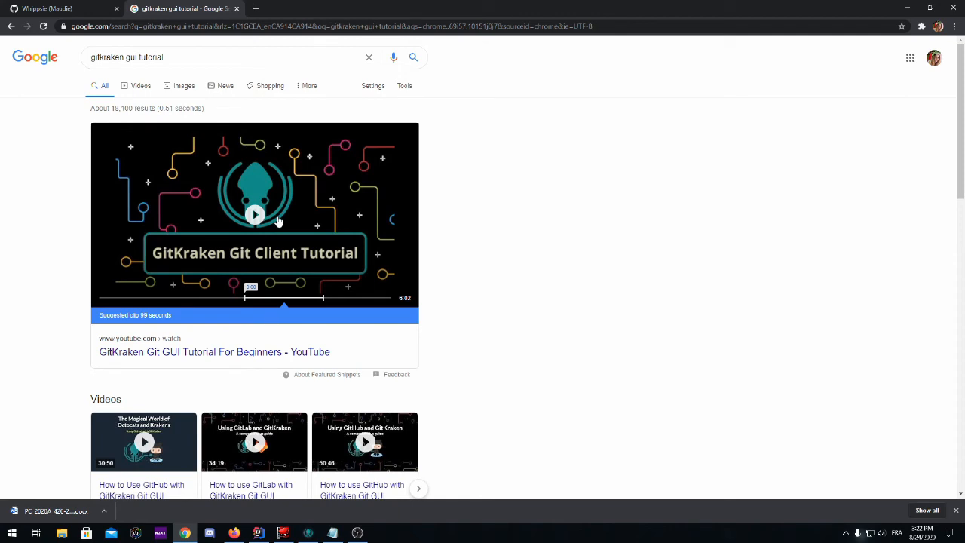
# Open the 3N5_TP1 repository page from the refreshed GitHub profile in the browser.
pyautogui.hotkey('alt', 'Tab')
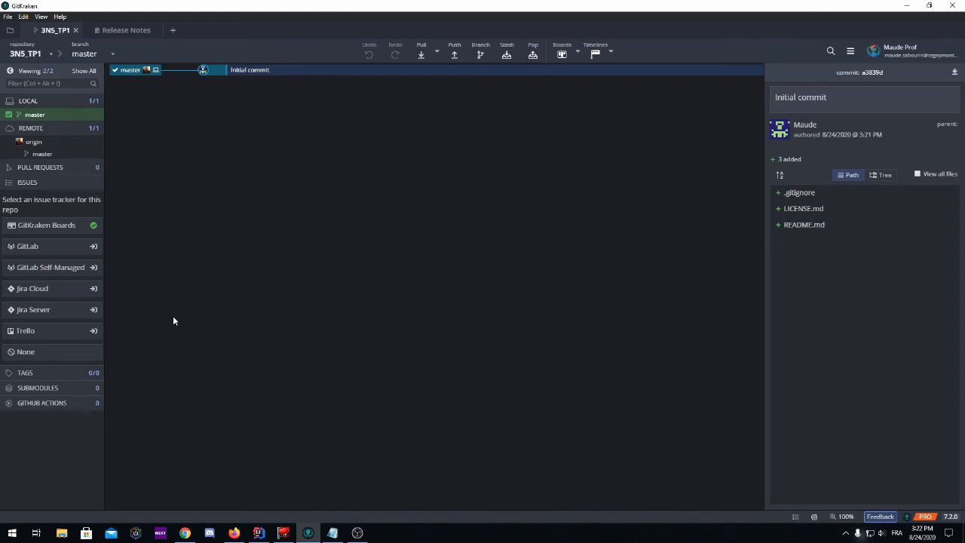
pyautogui.click(185, 533)
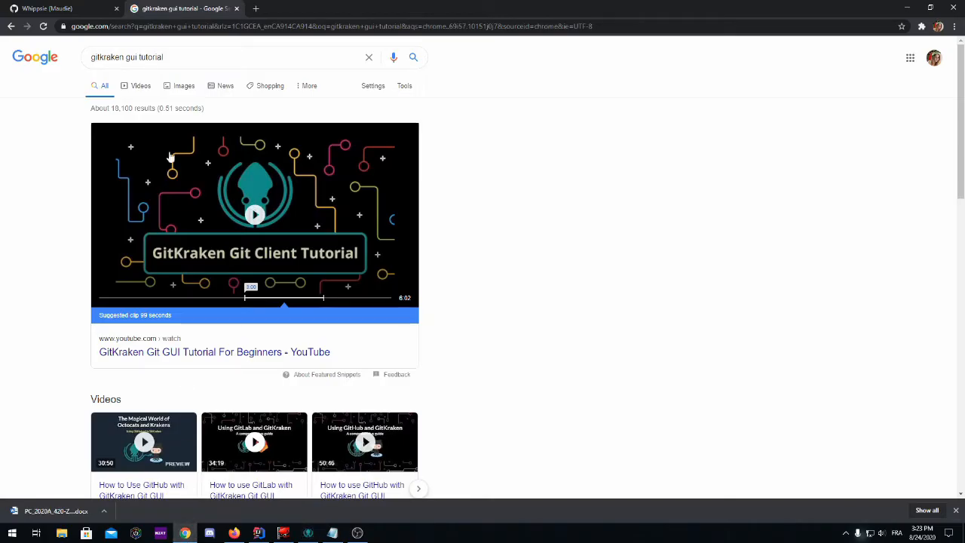
pyautogui.click(70, 9)
pyautogui.click(43, 26)
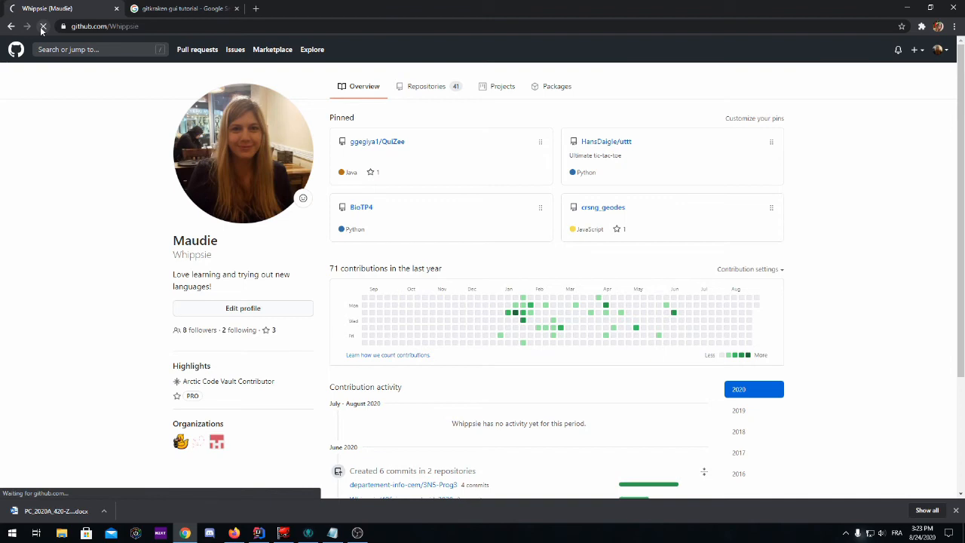
pyautogui.scroll(-1, 475, 415)
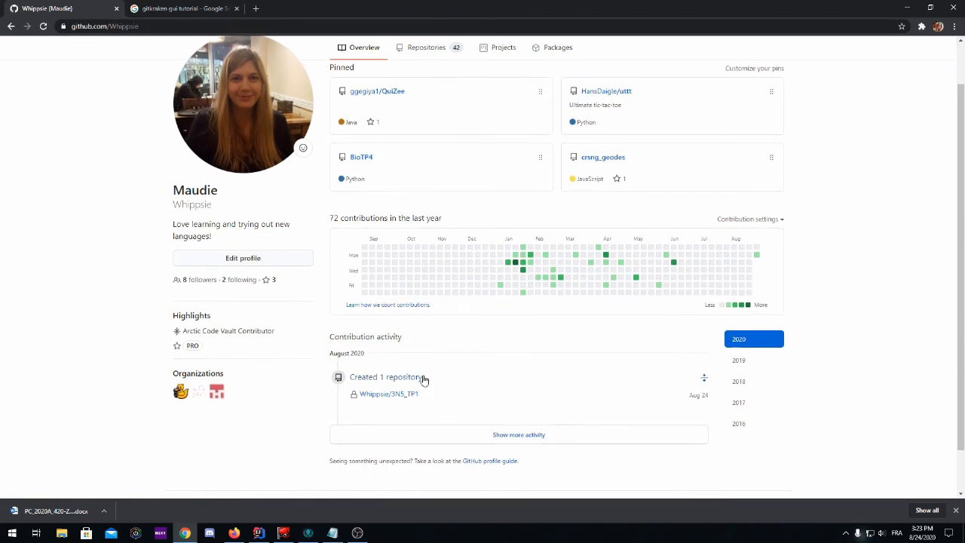
pyautogui.click(390, 400)
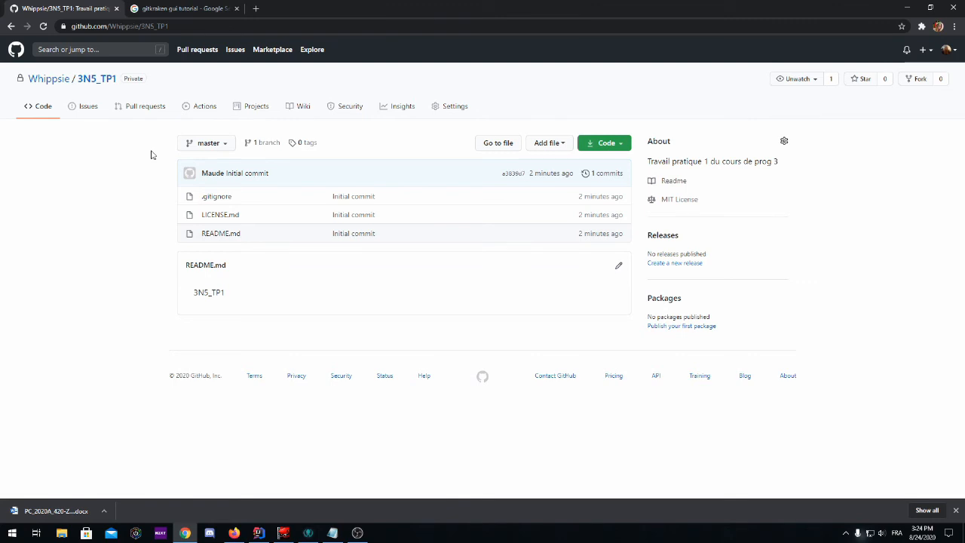
# Open the cloned 3N5_TP1 folder on the Desktop in File Explorer.
pyautogui.moveTo(185, 537)
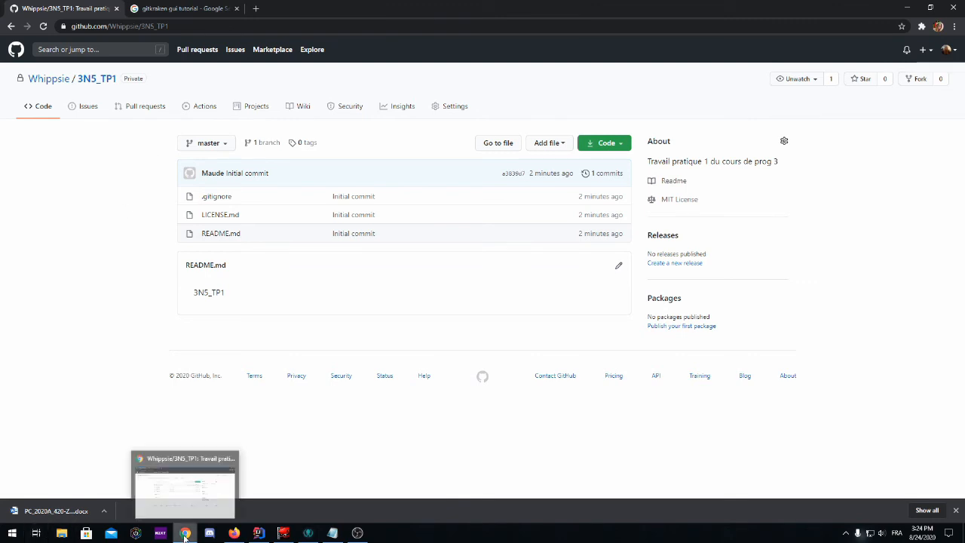
pyautogui.click(66, 538)
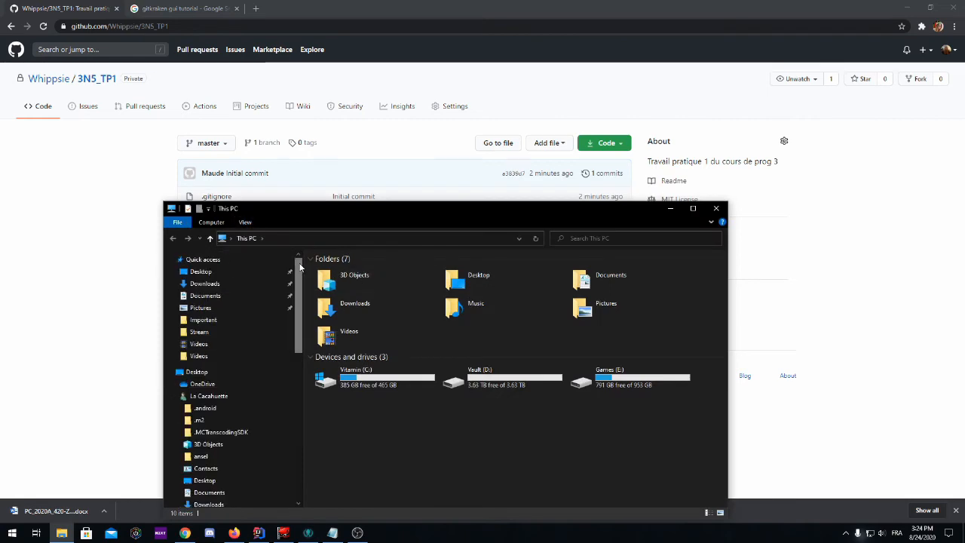
pyautogui.click(200, 271)
pyautogui.moveTo(317, 206); pyautogui.dragTo(346, 115)
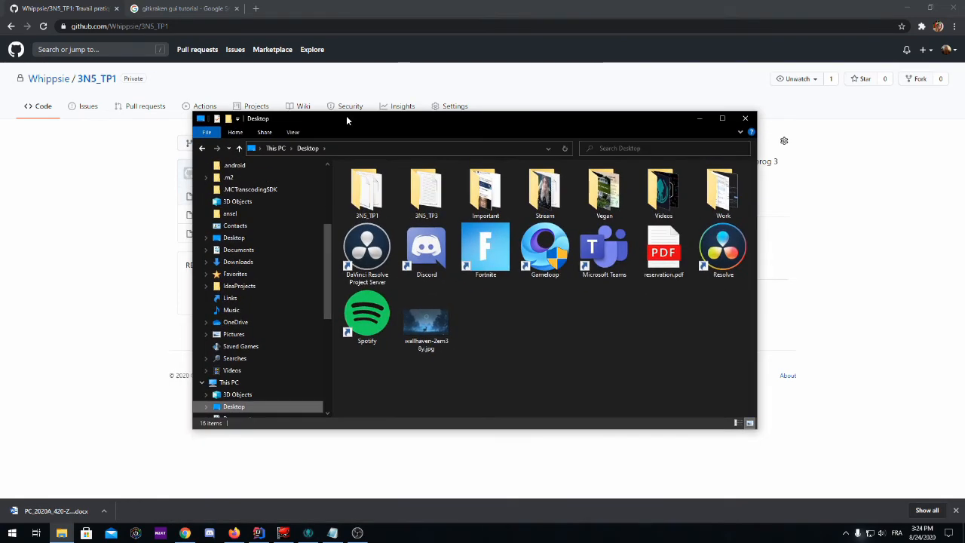
pyautogui.doubleClick(376, 204)
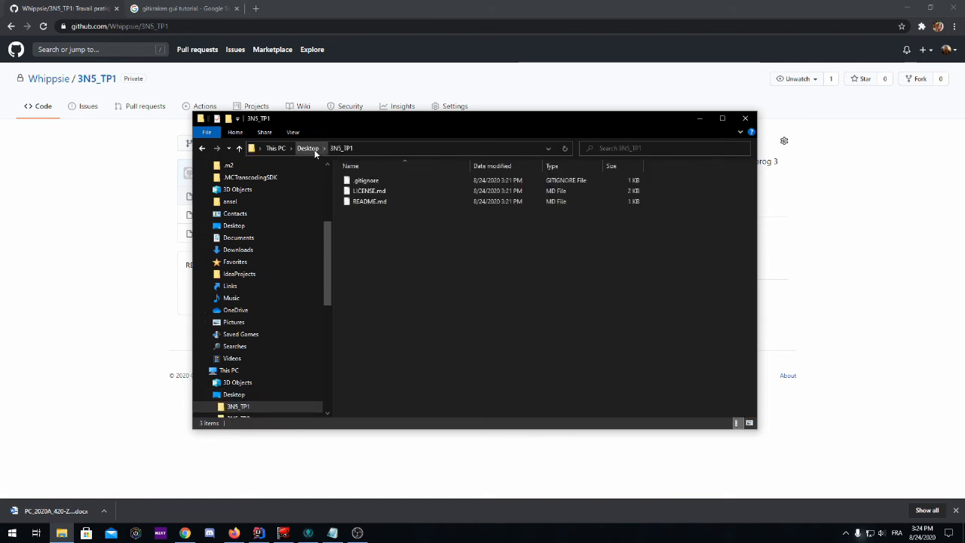
pyautogui.click(376, 202)
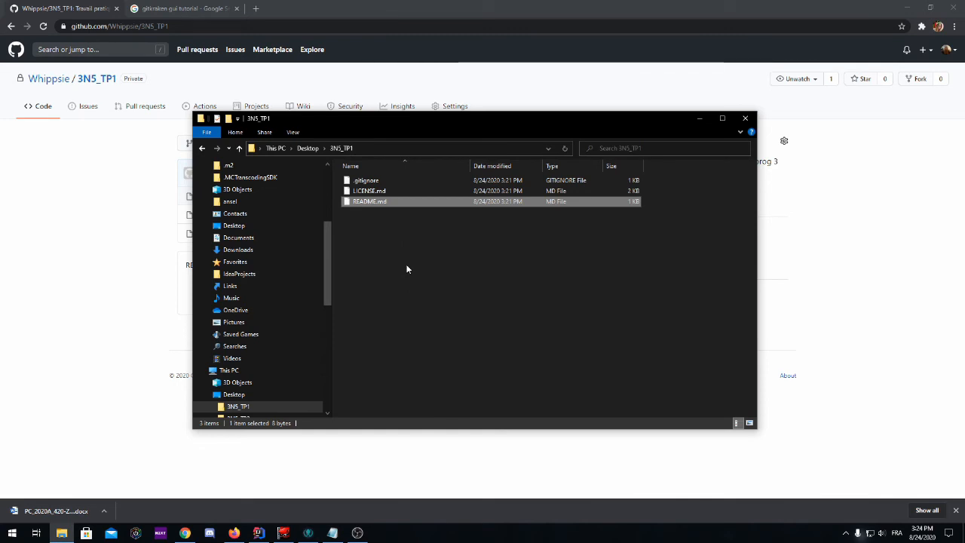
# Create a new text document named test in the 3N5_TP1 folder.
pyautogui.rightClick(363, 239)
pyautogui.moveTo(417, 368)
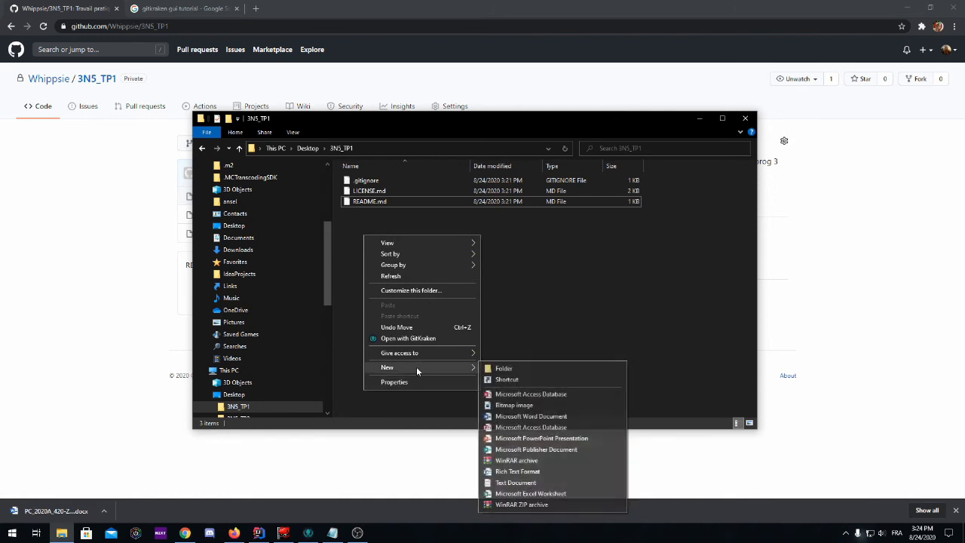
pyautogui.click(528, 484)
pyautogui.write('test.txt')
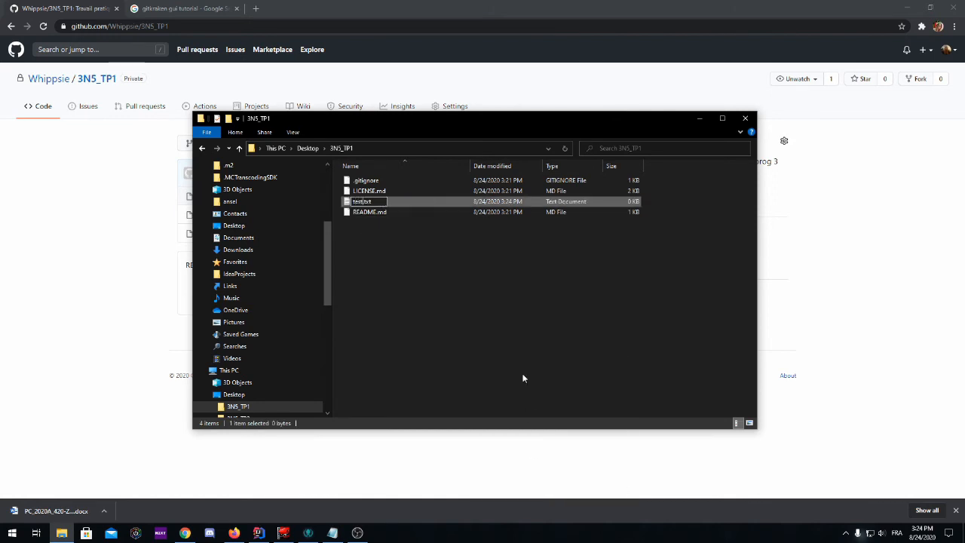
pyautogui.press('Return')
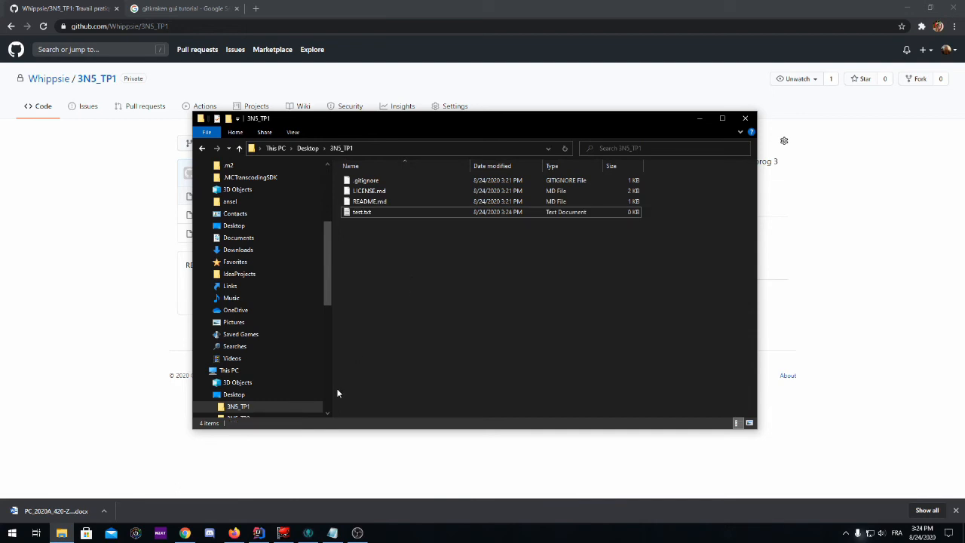
# Open the working directory changes in GitKraken and stage test.txt.
pyautogui.click(309, 533)
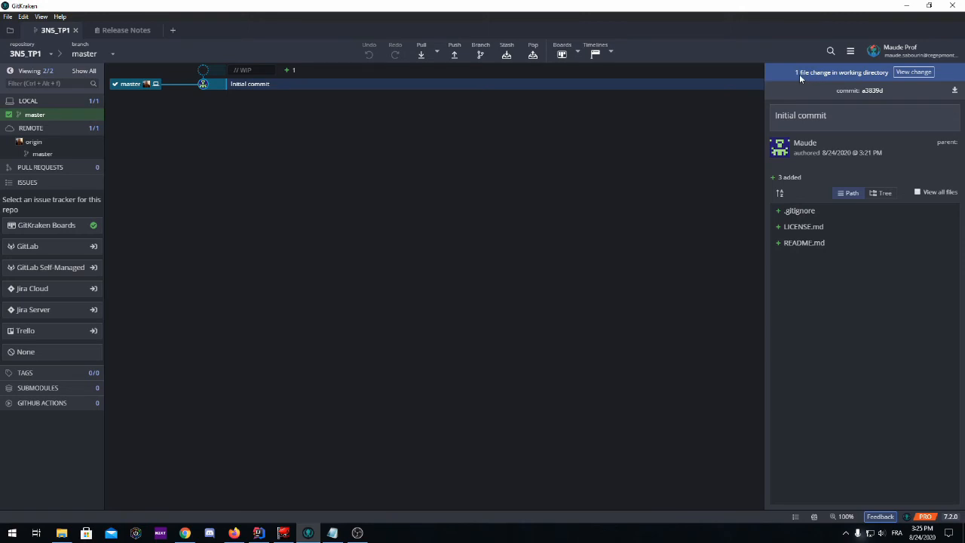
pyautogui.click(914, 72)
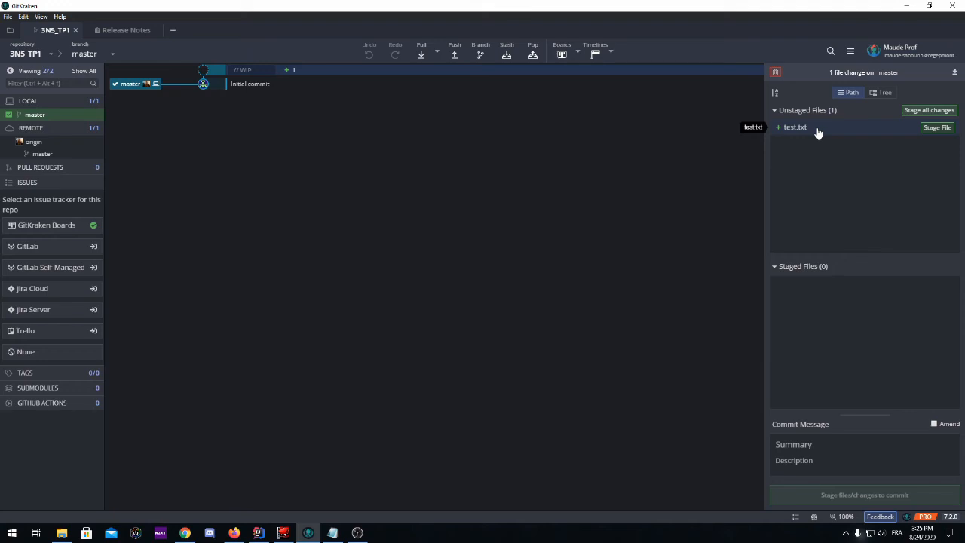
pyautogui.click(934, 127)
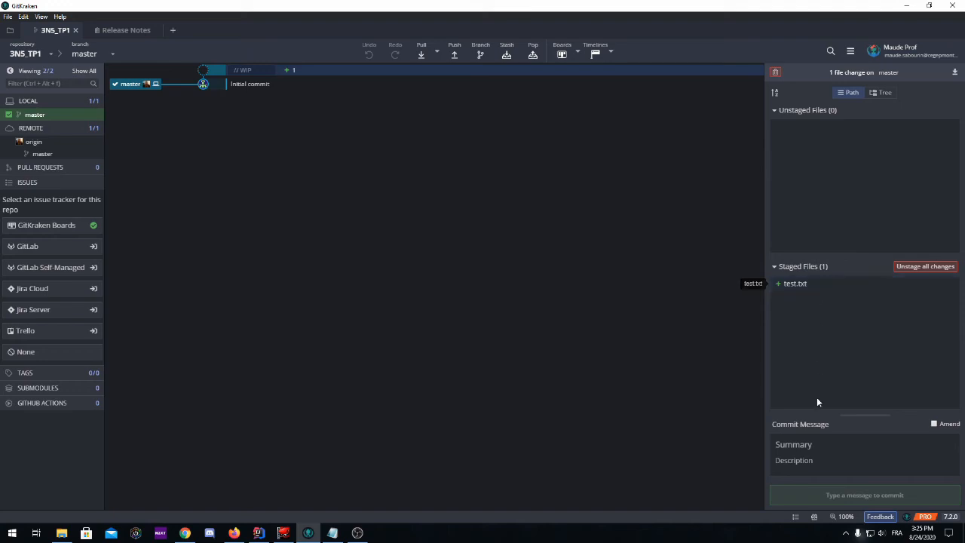
# Commit the staged file with summary Test commit and description Premier test.
pyautogui.click(819, 445)
pyautogui.write('Tes')
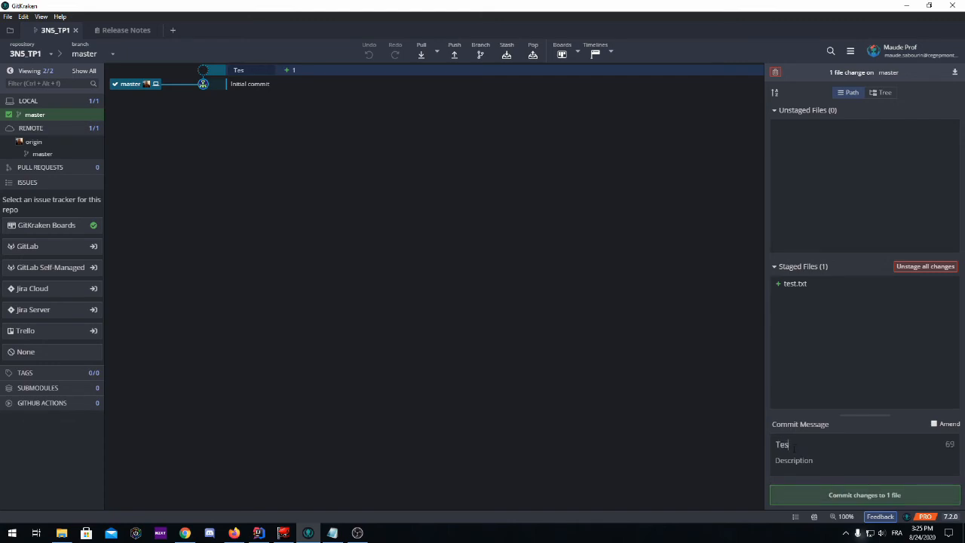
pyautogui.write('t commit')
pyautogui.click(819, 464)
pyautogui.write('Premier test')
pyautogui.click(853, 496)
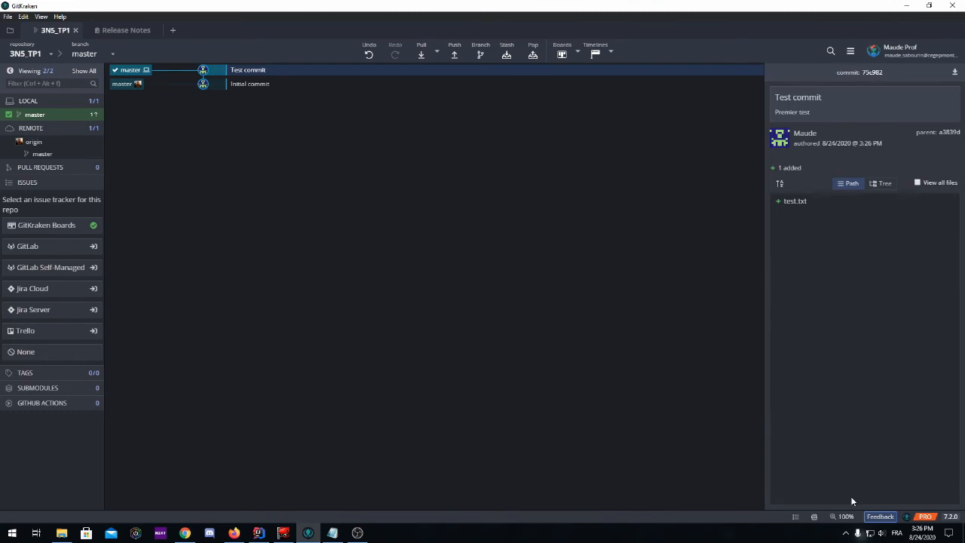
# Refresh the GitHub repository page and inspect the local master branch in GitKraken.
pyautogui.click(188, 534)
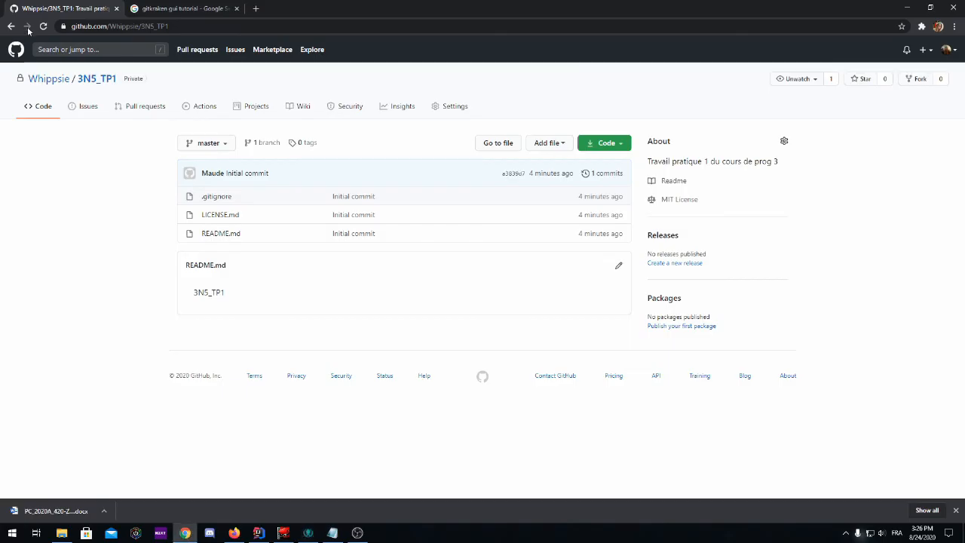
pyautogui.click(43, 27)
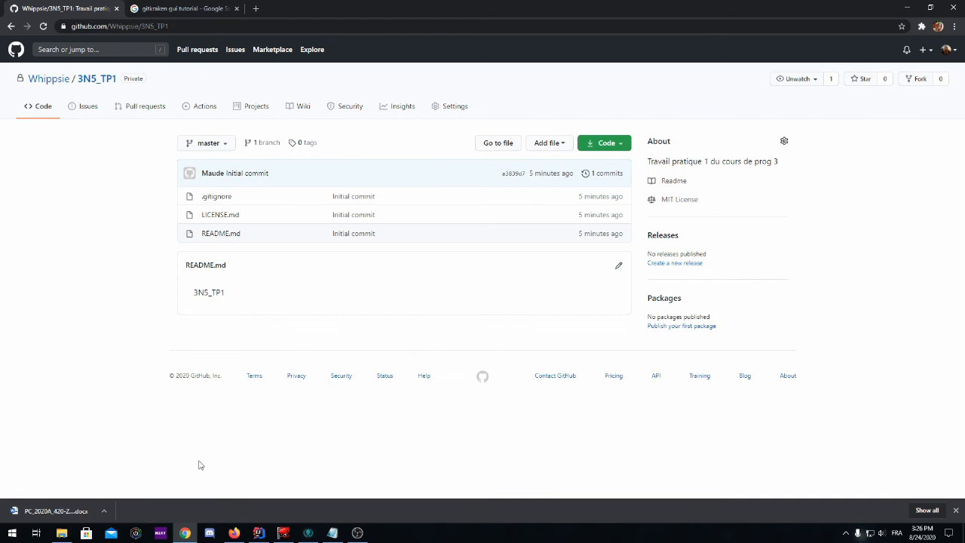
pyautogui.click(309, 533)
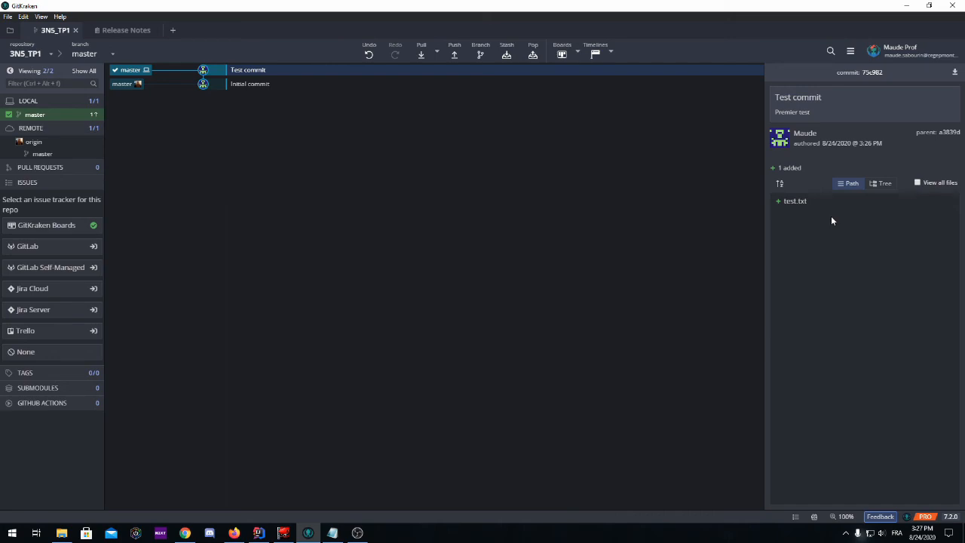
pyautogui.click(25, 105)
pyautogui.click(69, 104)
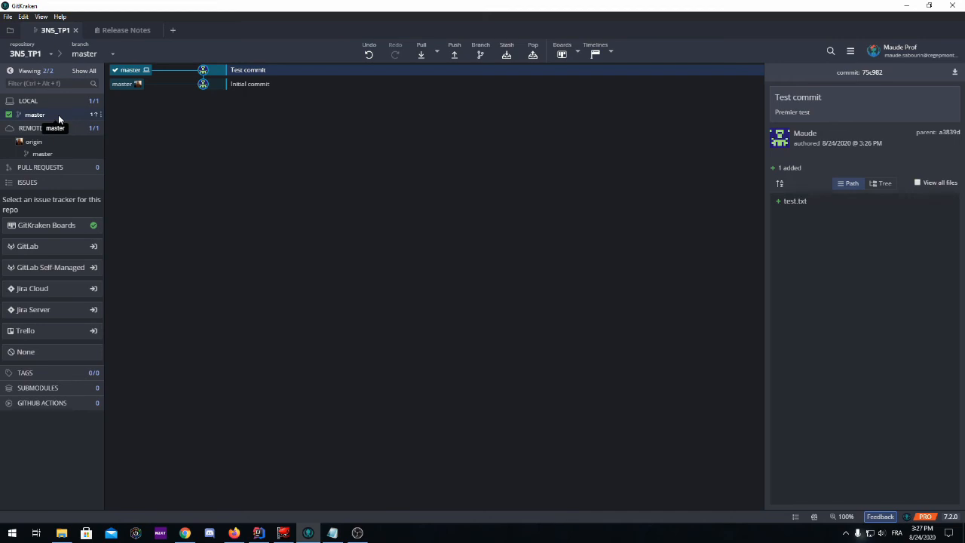
pyautogui.click(58, 115)
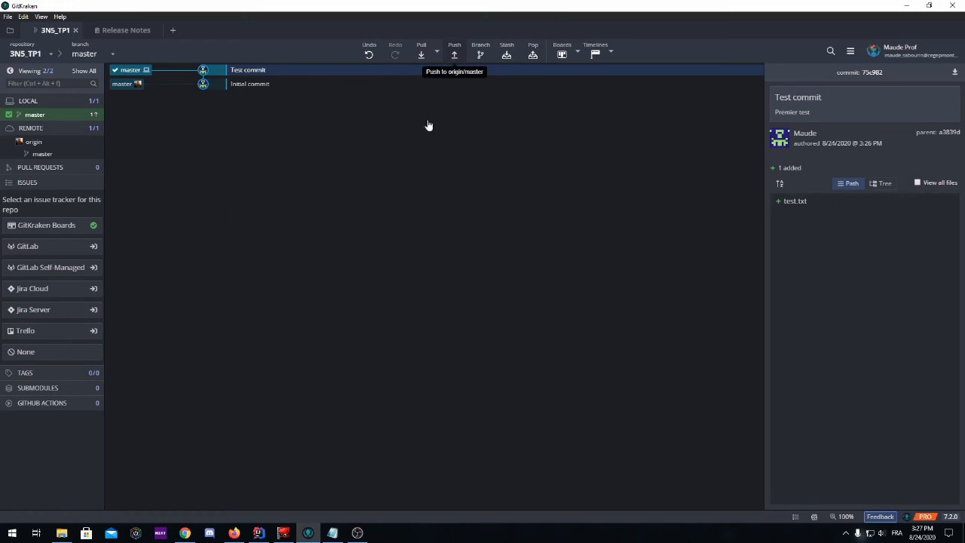
# Create another text document named test2 in the 3N5_TP1 folder.
pyautogui.click(62, 533)
pyautogui.rightClick(356, 258)
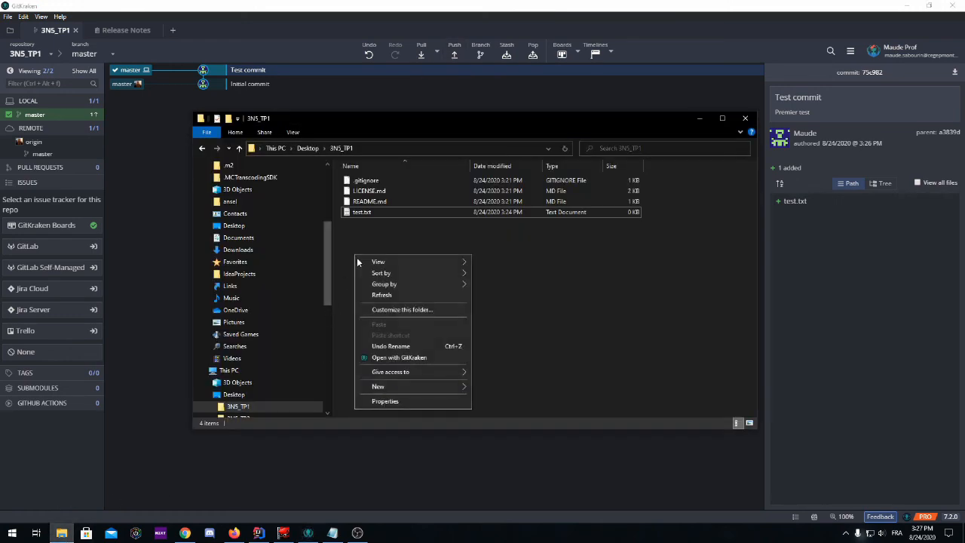
pyautogui.moveTo(393, 388)
pyautogui.click(509, 502)
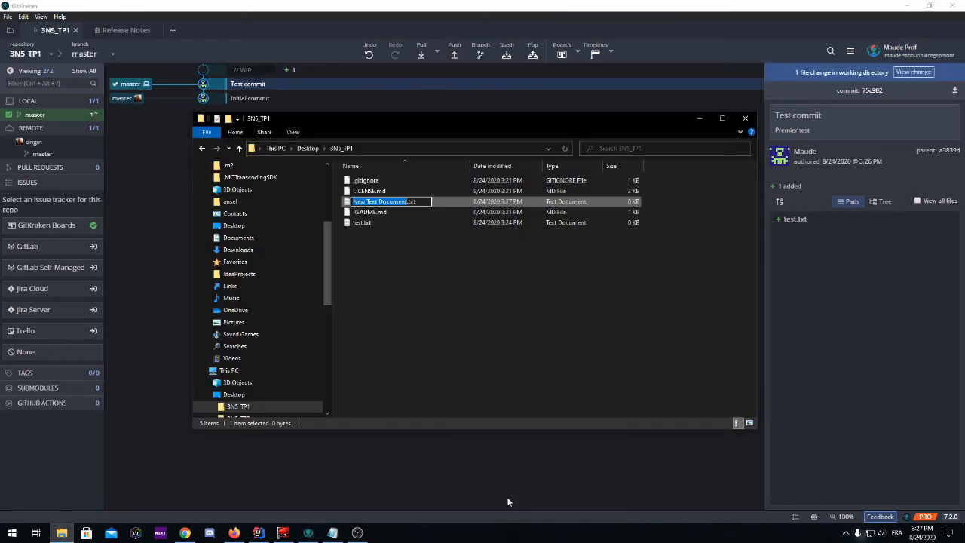
pyautogui.write('test2')
pyautogui.press('Return')
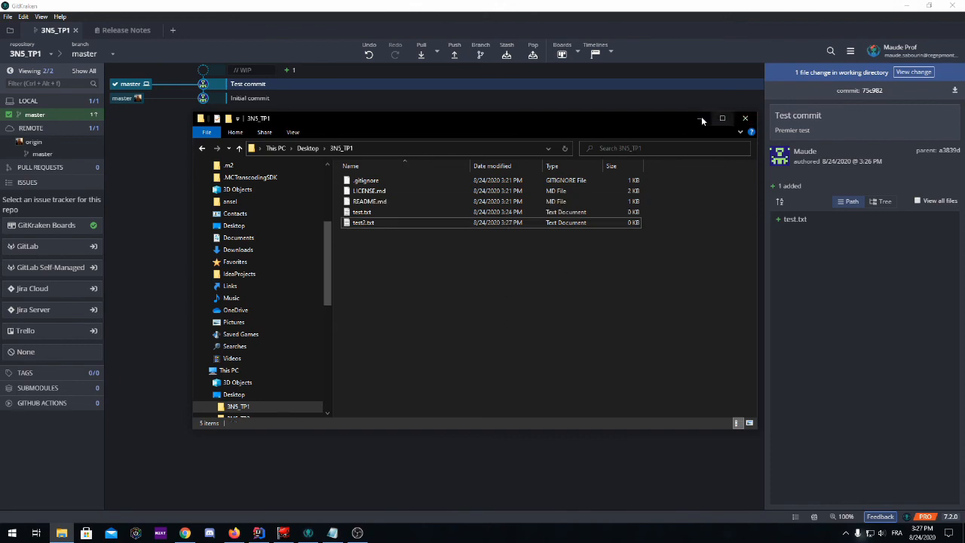
# Open the working directory changes in GitKraken and stage all changes.
pyautogui.click(700, 118)
pyautogui.click(913, 72)
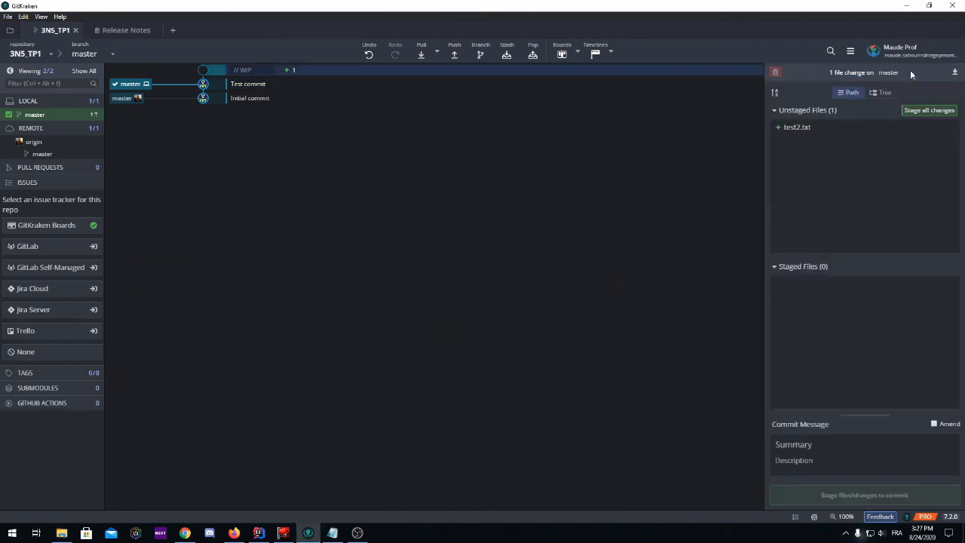
pyautogui.click(919, 111)
# Commit the staged test2.txt with summary Test commit 2 and description test encore.
pyautogui.click(824, 444)
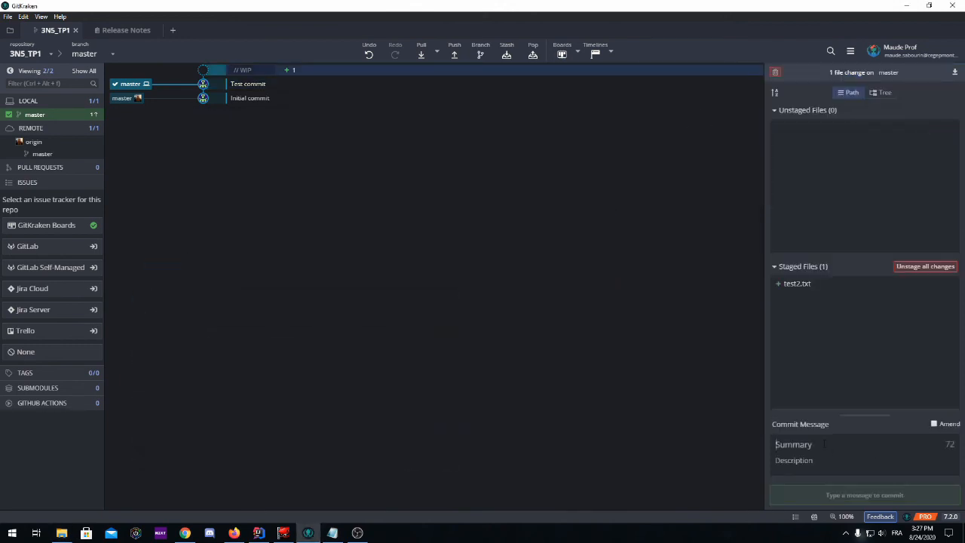
pyautogui.write('Test commit 2')
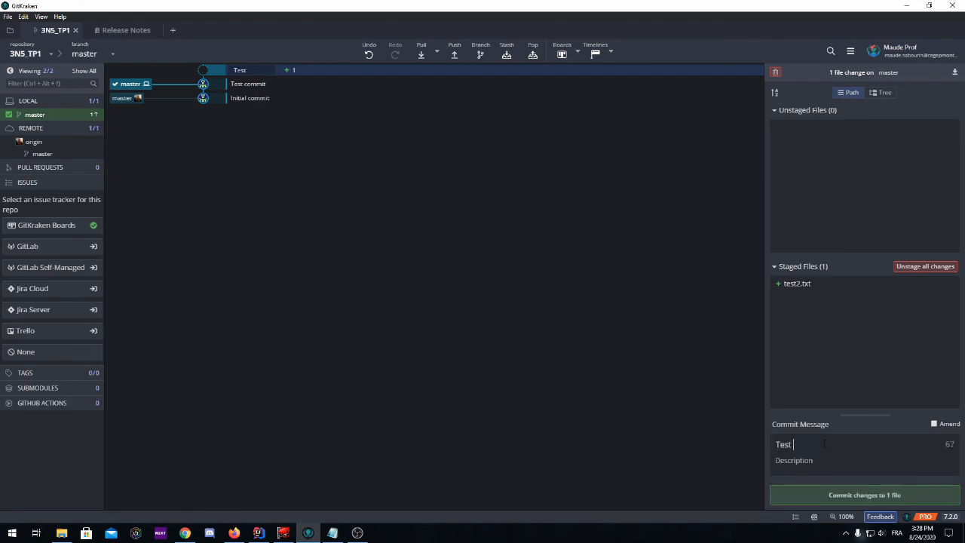
pyautogui.press('Tab')
pyautogui.write('test encore')
pyautogui.click(843, 497)
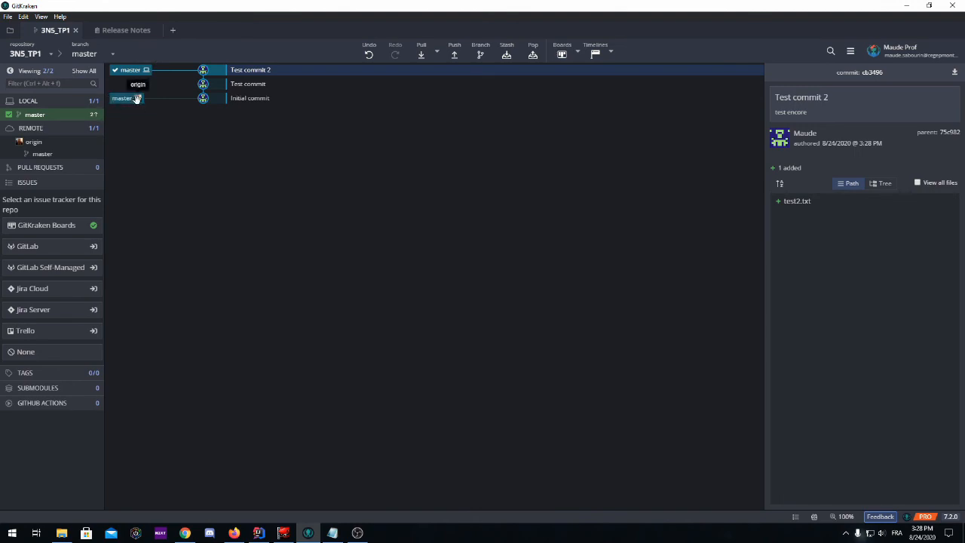
# Review the Test commit 2 and Test commit entries in the graph, and push the master branch to origin.
pyautogui.click(250, 83)
pyautogui.click(253, 70)
pyautogui.click(252, 84)
pyautogui.click(253, 70)
pyautogui.click(254, 86)
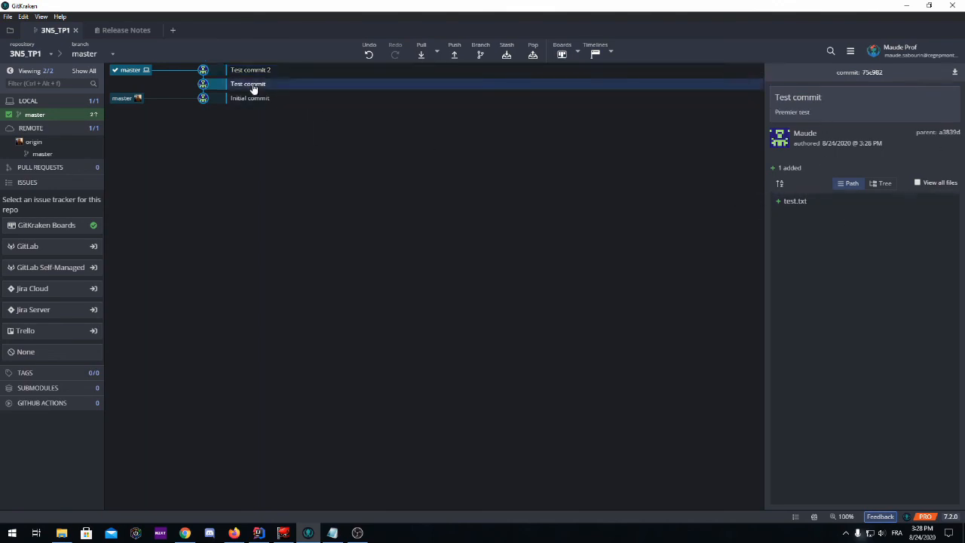
pyautogui.click(454, 55)
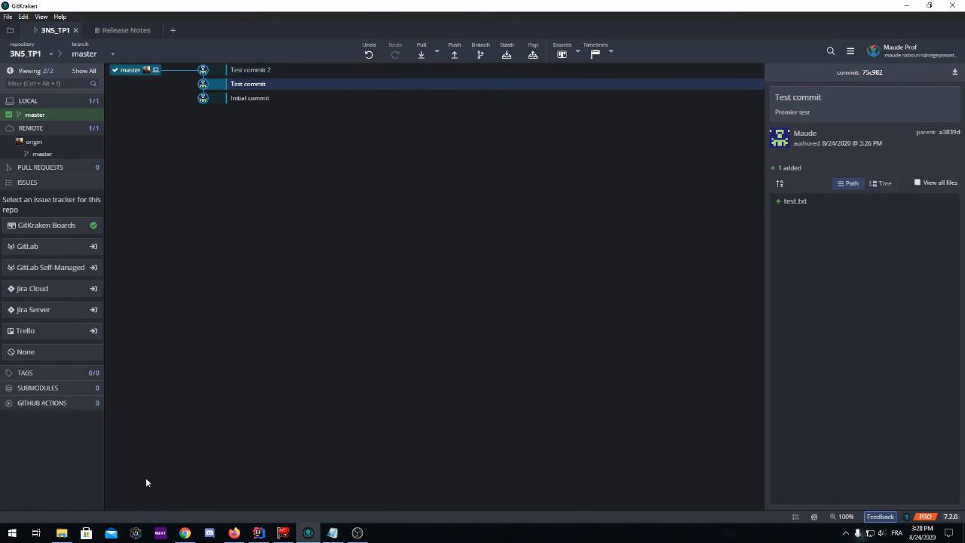
# Switch to the browser, refresh the 3N5_TP1 GitHub page, and open the commit history and Test commit 2 details.
pyautogui.click(185, 534)
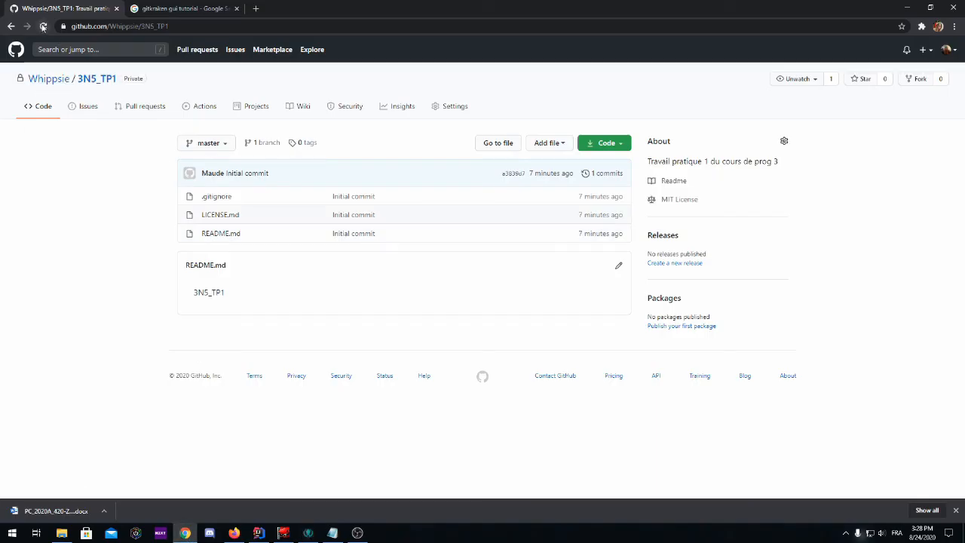
pyautogui.click(43, 26)
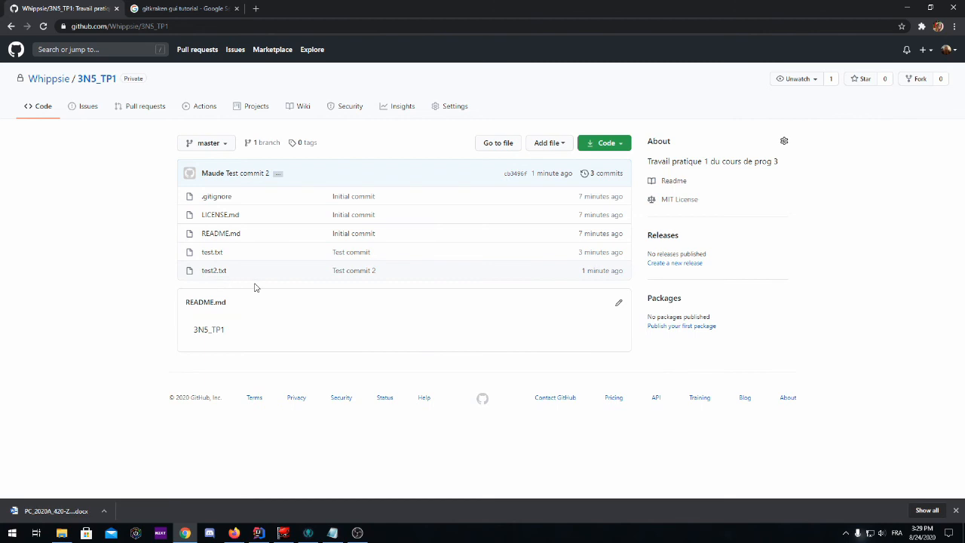
pyautogui.click(602, 175)
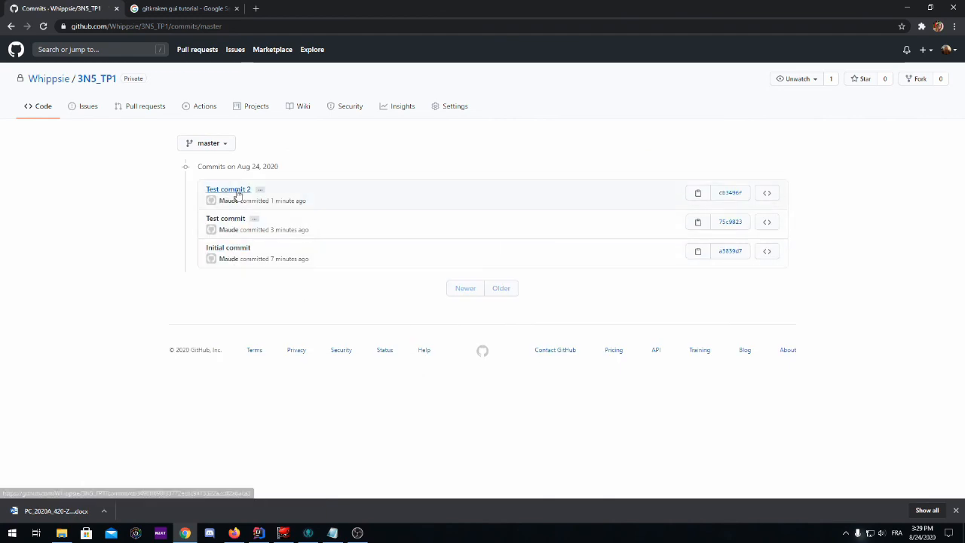
pyautogui.click(233, 192)
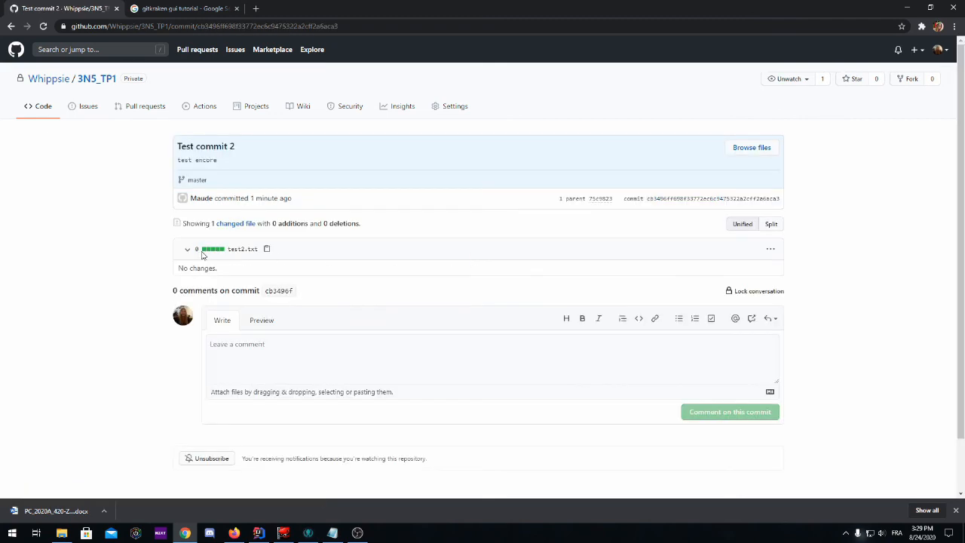
pyautogui.moveTo(269, 252); pyautogui.dragTo(195, 251)
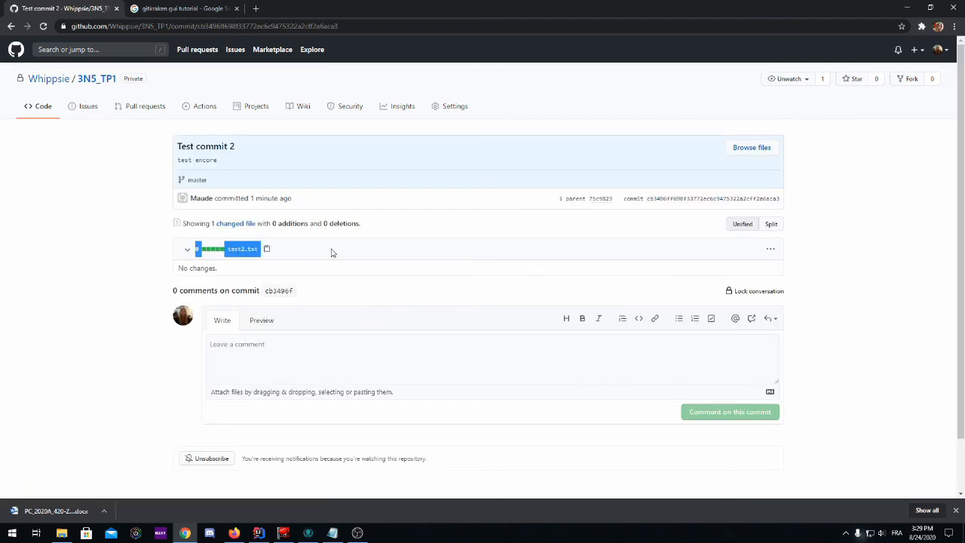
pyautogui.click(324, 253)
# Open the Test commit and Initial commit details on GitHub, scroll through their file changes, and return to GitKraken.
pyautogui.click(11, 26)
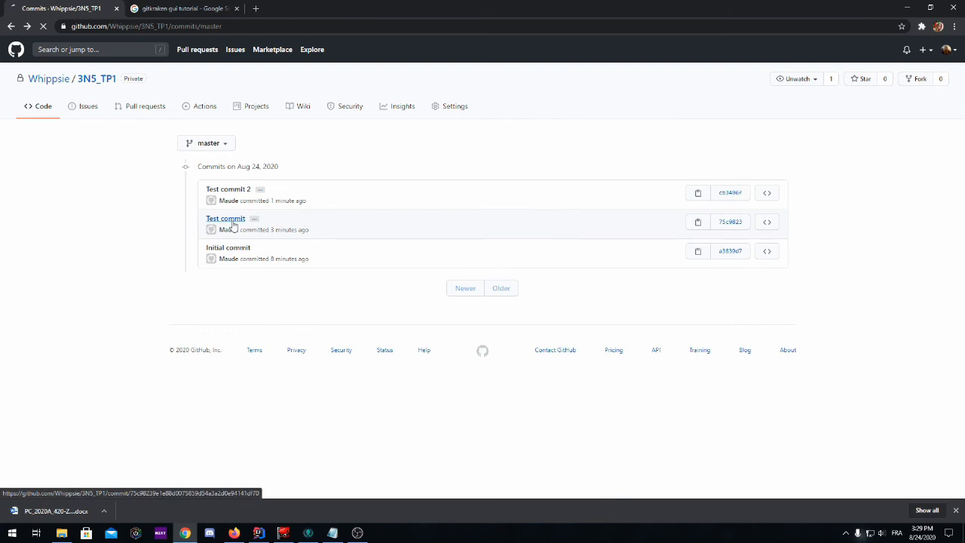
pyautogui.click(230, 220)
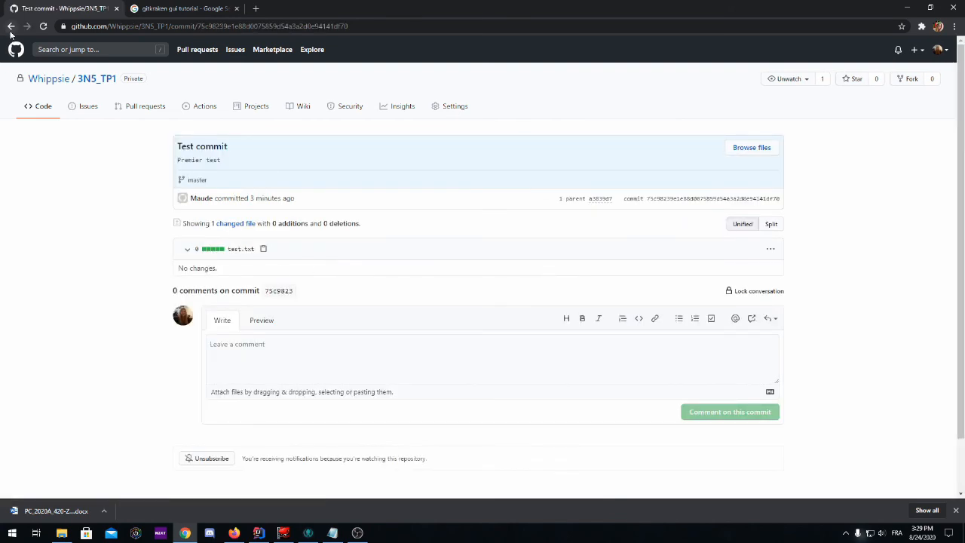
pyautogui.click(11, 26)
pyautogui.click(241, 249)
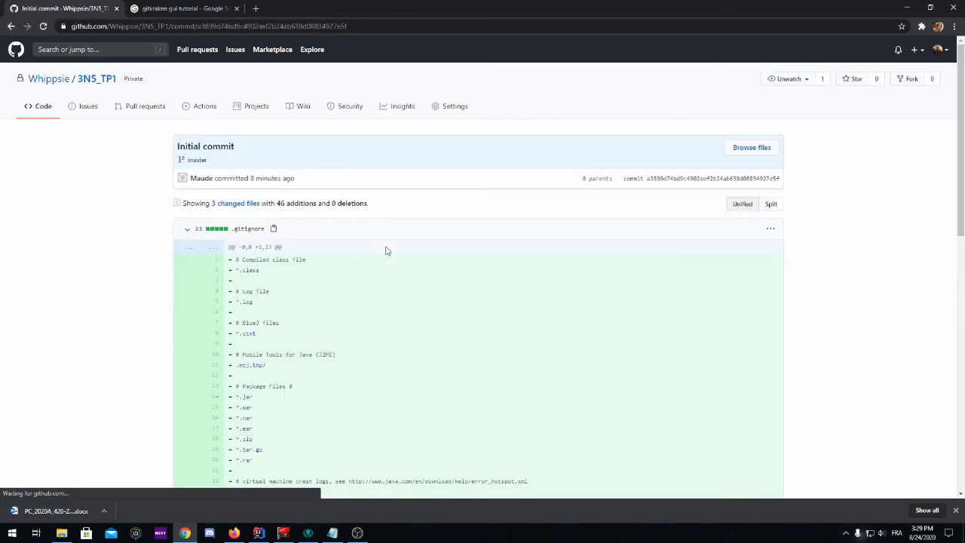
pyautogui.scroll(-2, 378, 240)
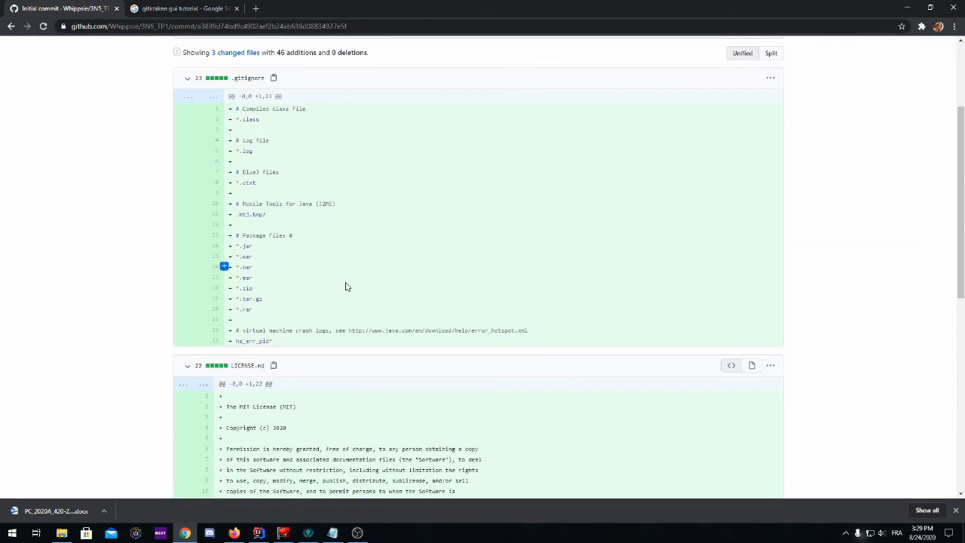
pyautogui.scroll(-4, 345, 287)
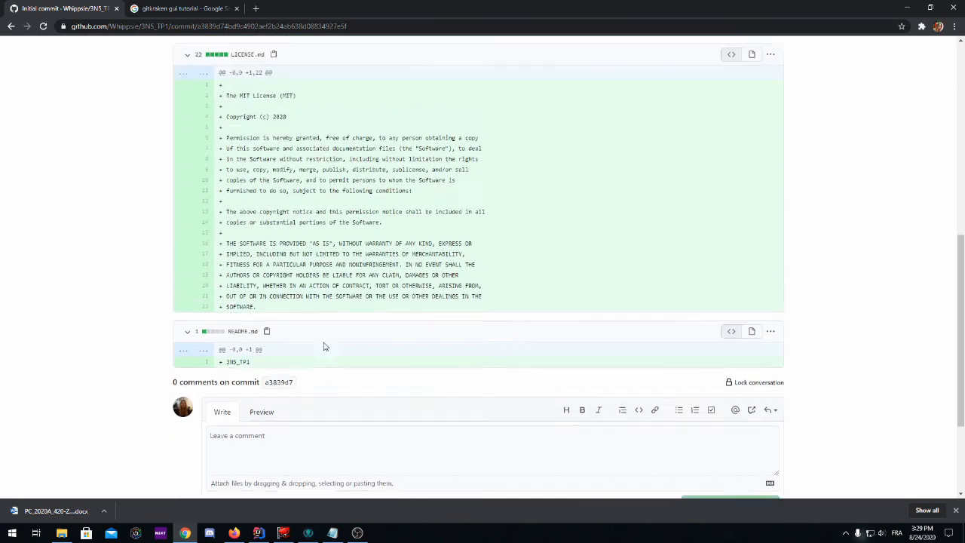
pyautogui.scroll(8, 325, 347)
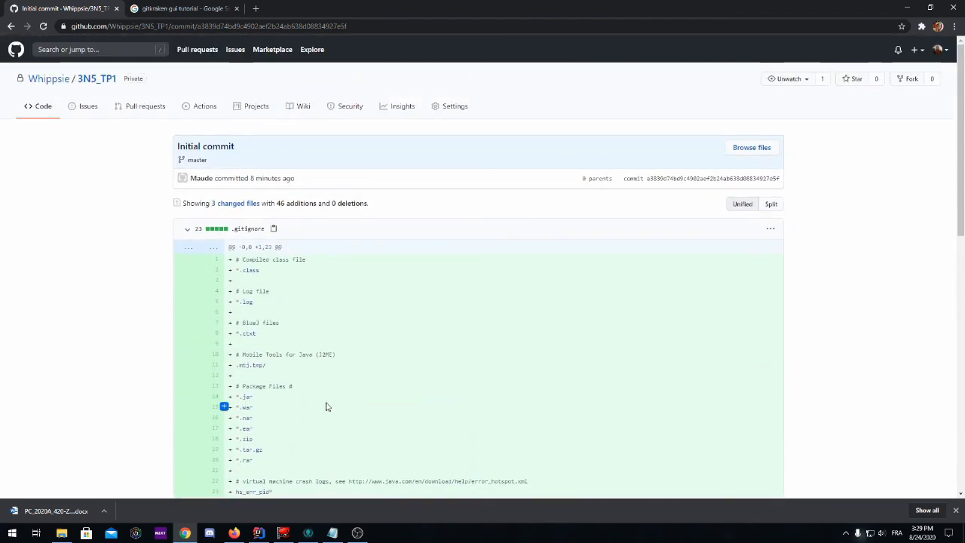
pyautogui.click(308, 533)
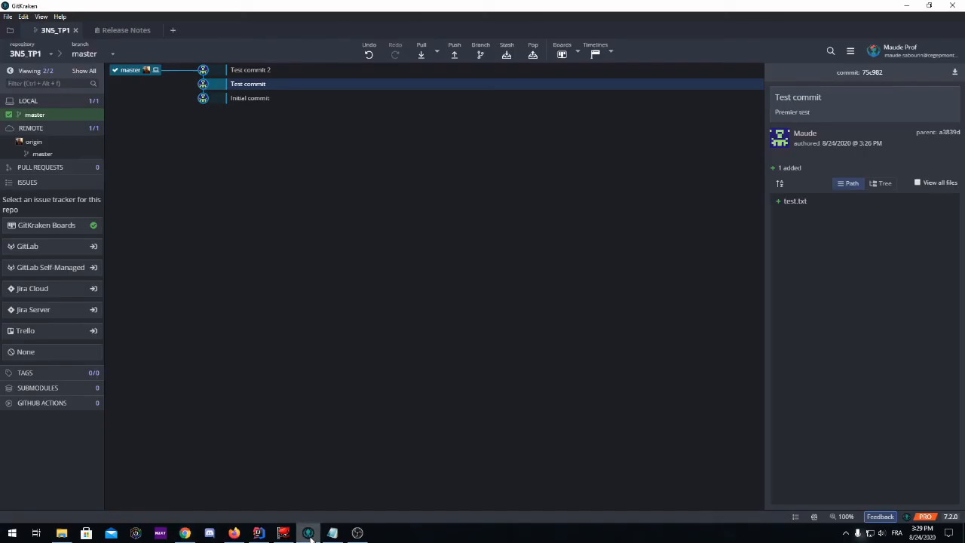